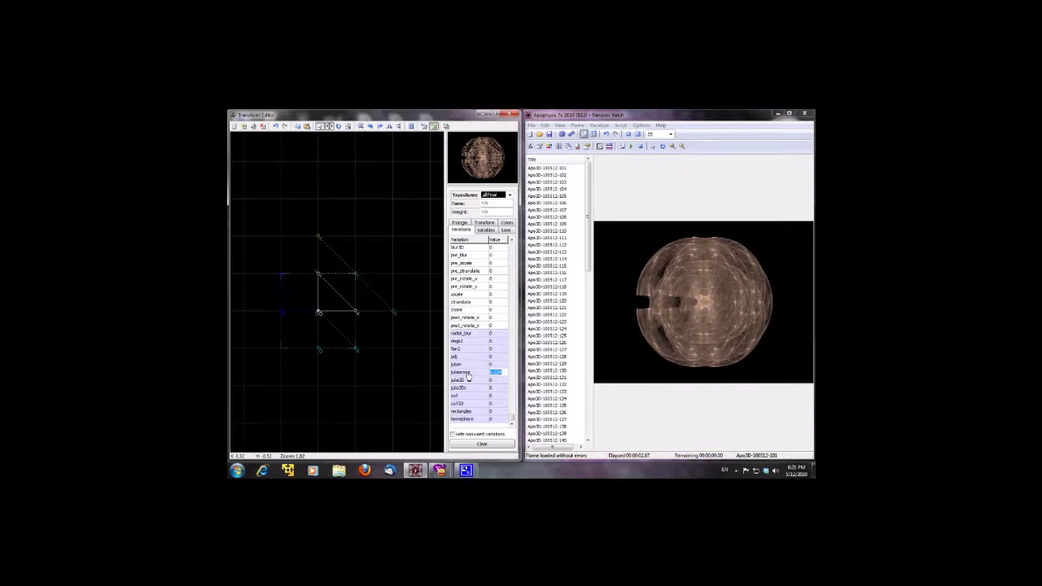
Reset the final transform's trial juliascope and julia3D variations to 0 and set julia3Dz to 1.
mouse_move(468, 376)
left_mouse_down()
mouse_move(451, 381)
mouse_move(469, 385)
left_mouse_up()
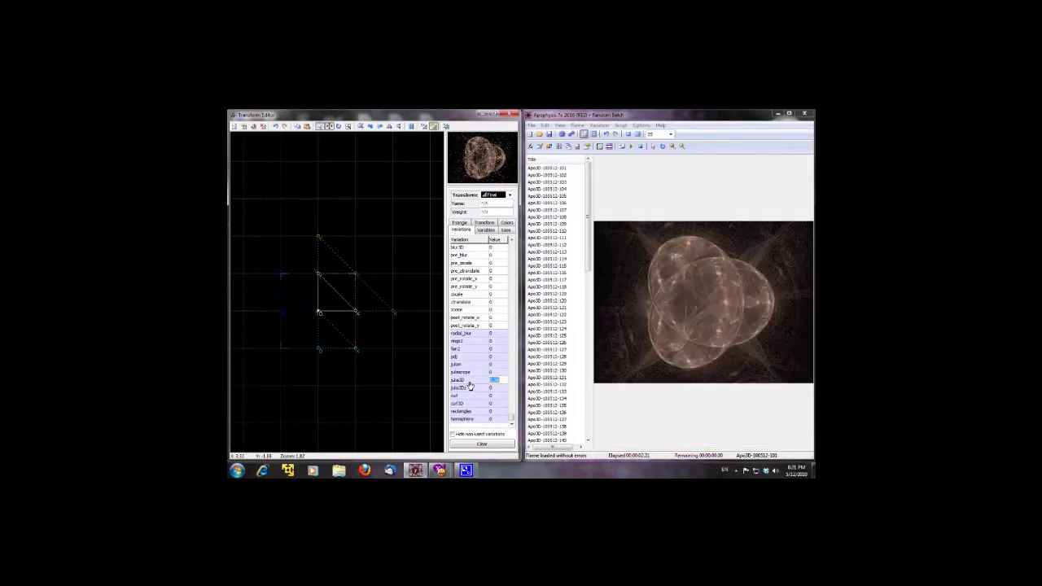
left_click_drag(470, 386, 469, 381)
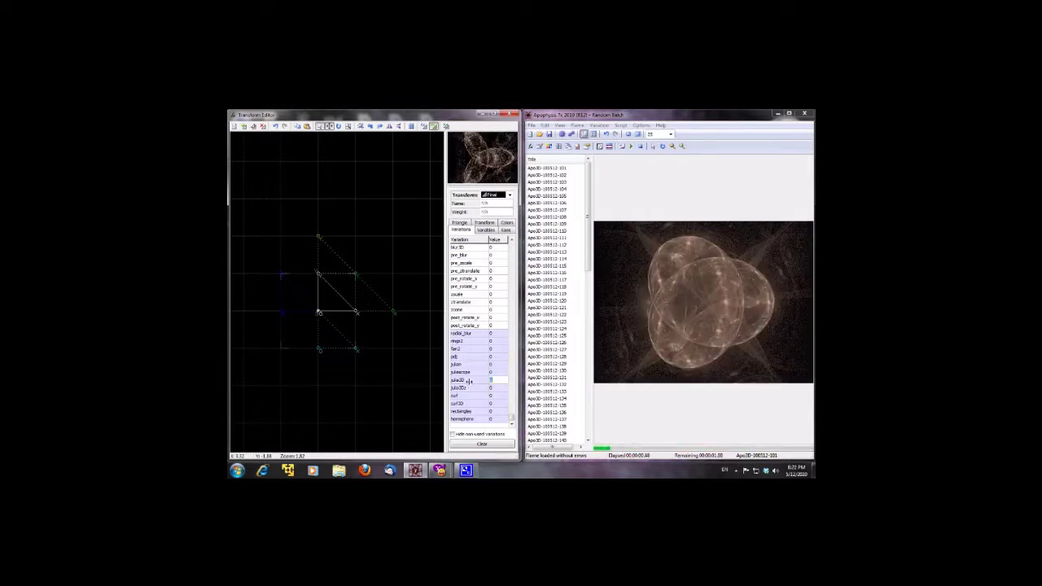
left_click(466, 388)
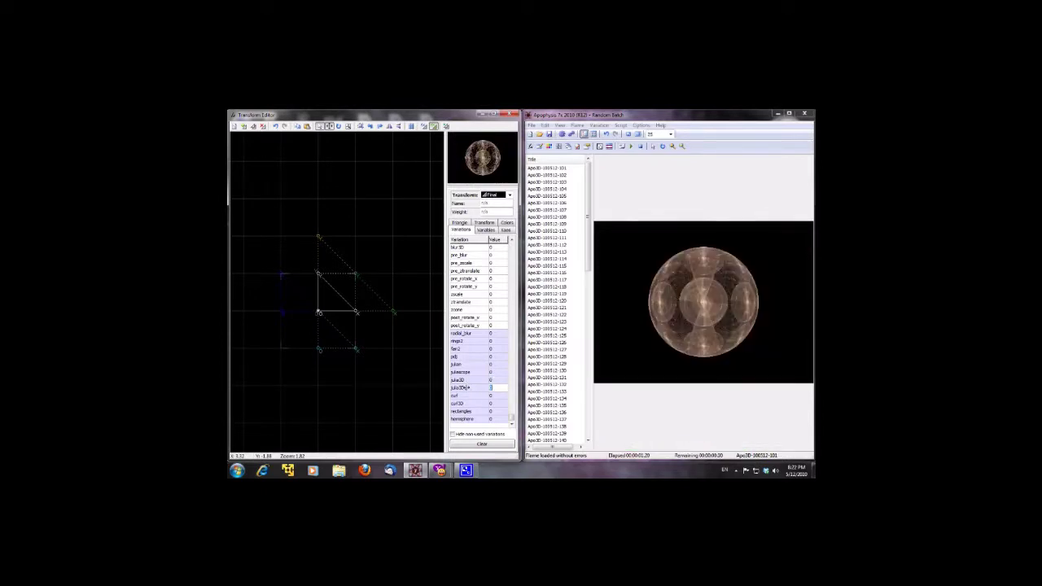
left_click_drag(468, 387, 467, 392)
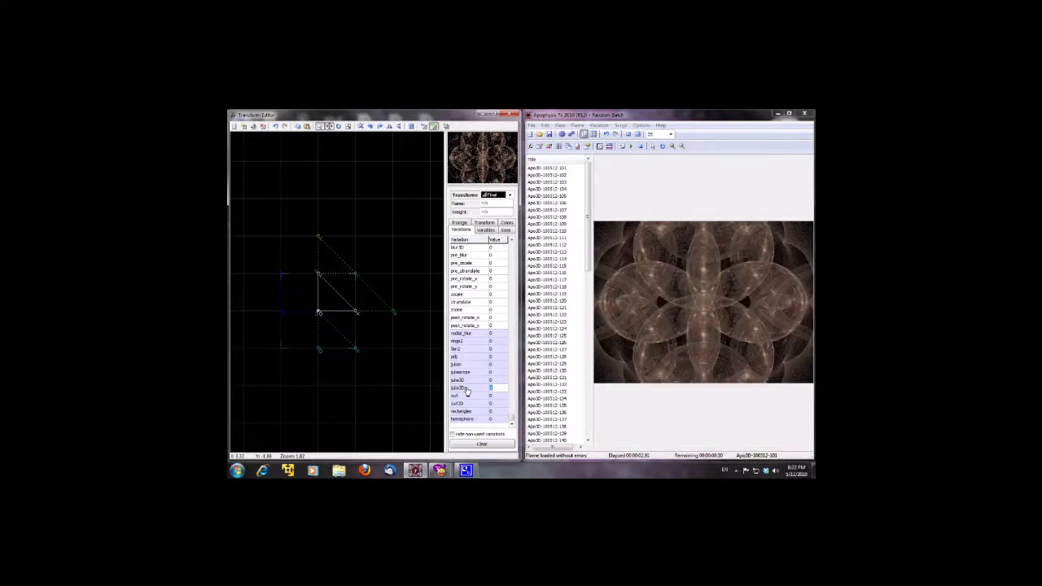
Adjust the rectangles variation of the final transform to about 0.782.
left_click_drag(469, 412, 469, 415)
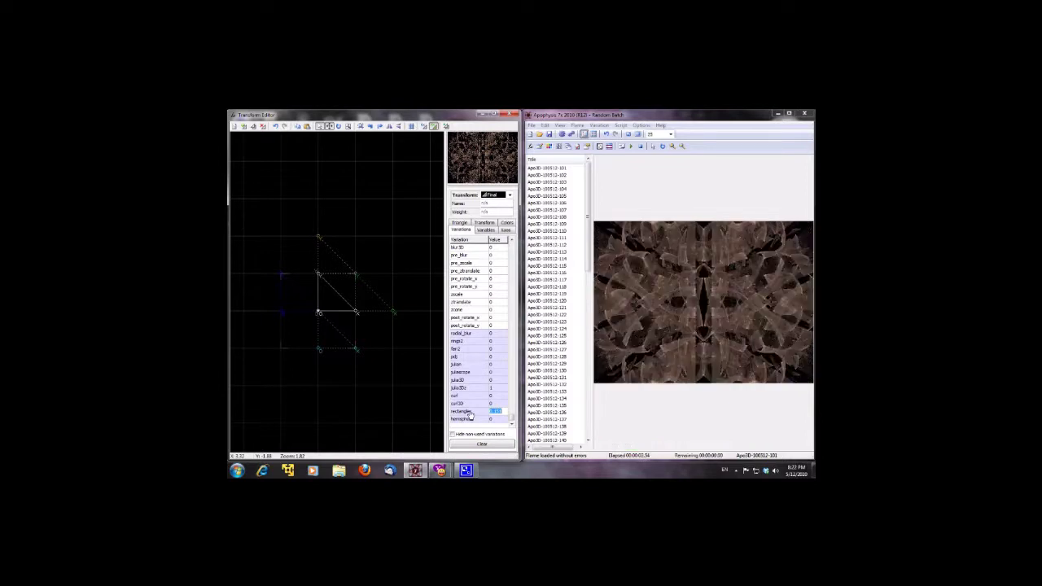
left_click_drag(474, 412, 470, 414)
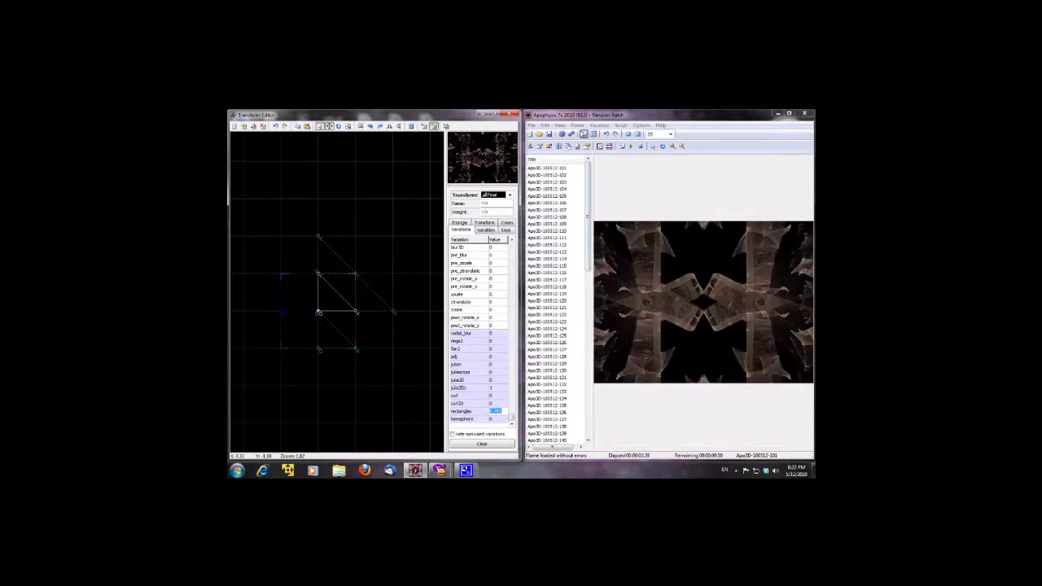
left_click(576, 125)
left_click(576, 125)
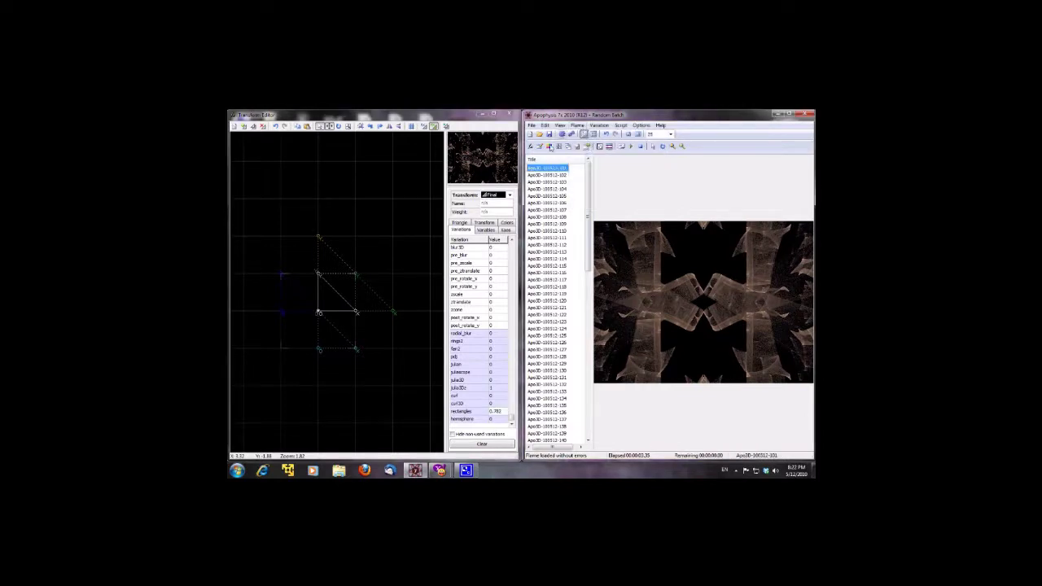
Open the flame's camera adjustments and set the scale to 15.
left_click(542, 147)
left_click(407, 346)
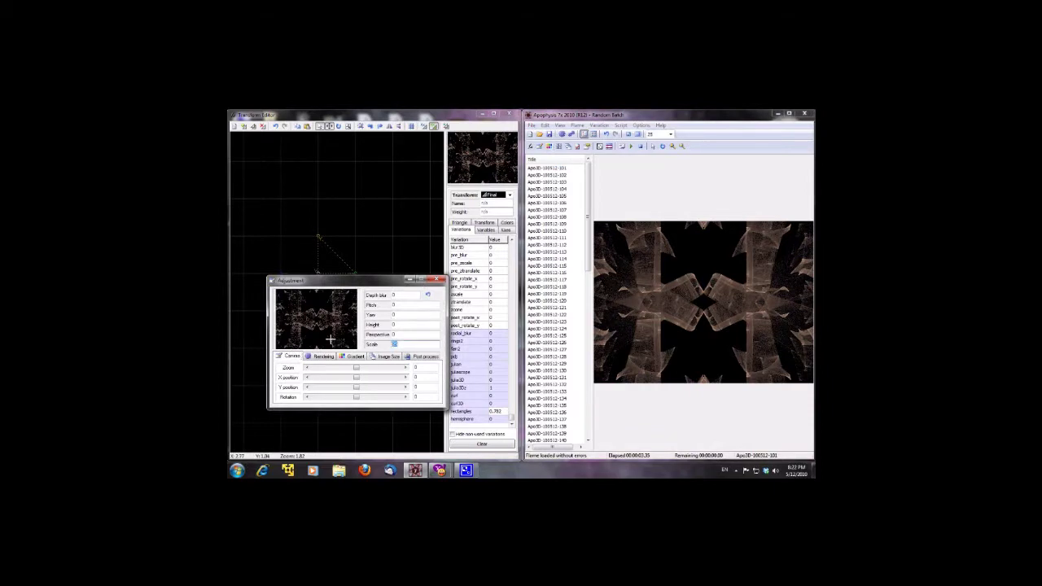
left_click(410, 334)
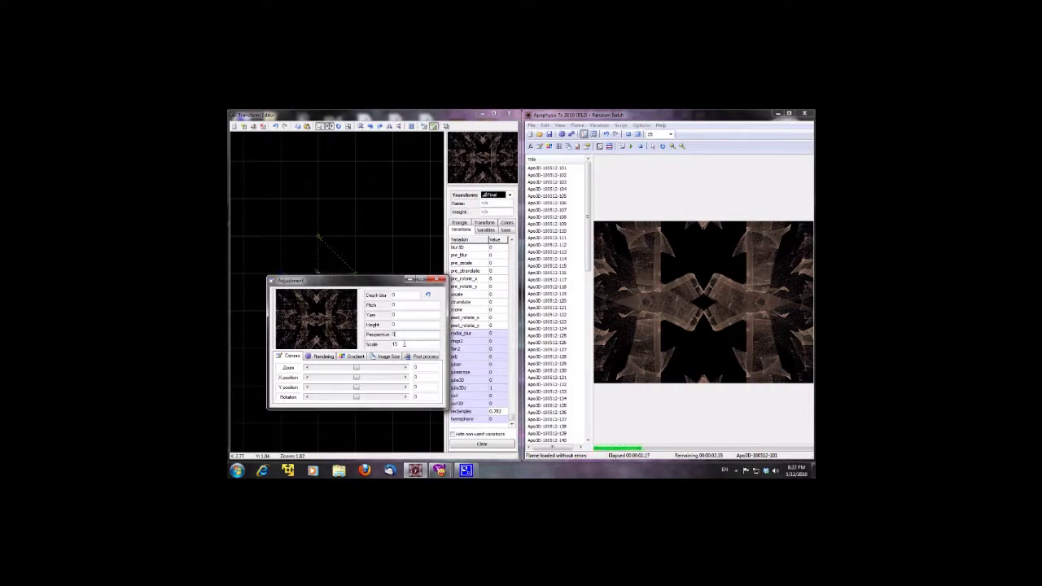
Try camera scale values of 5 and 10, and return the scale to 15.
left_click(394, 344)
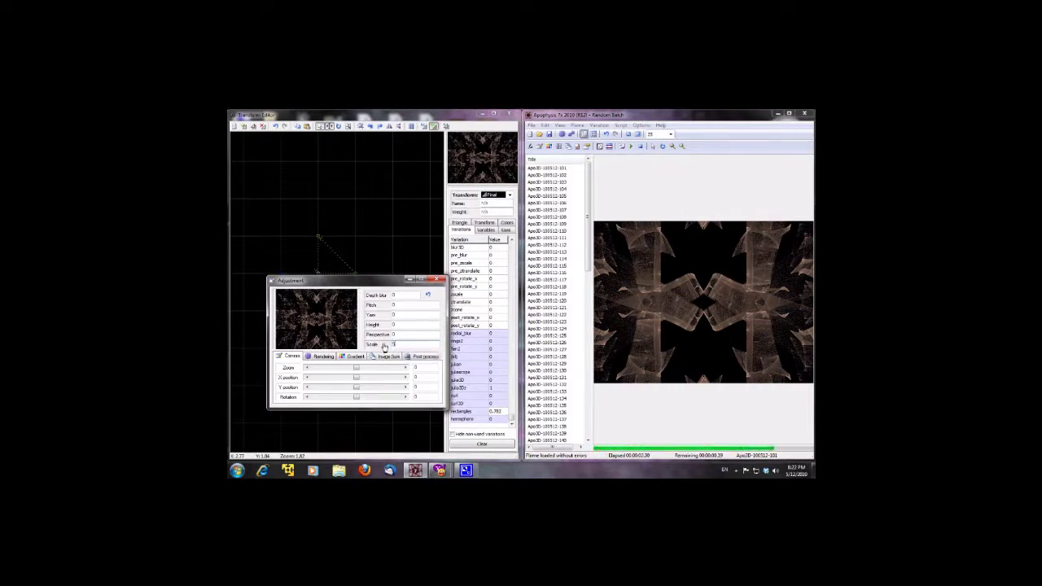
type("5")
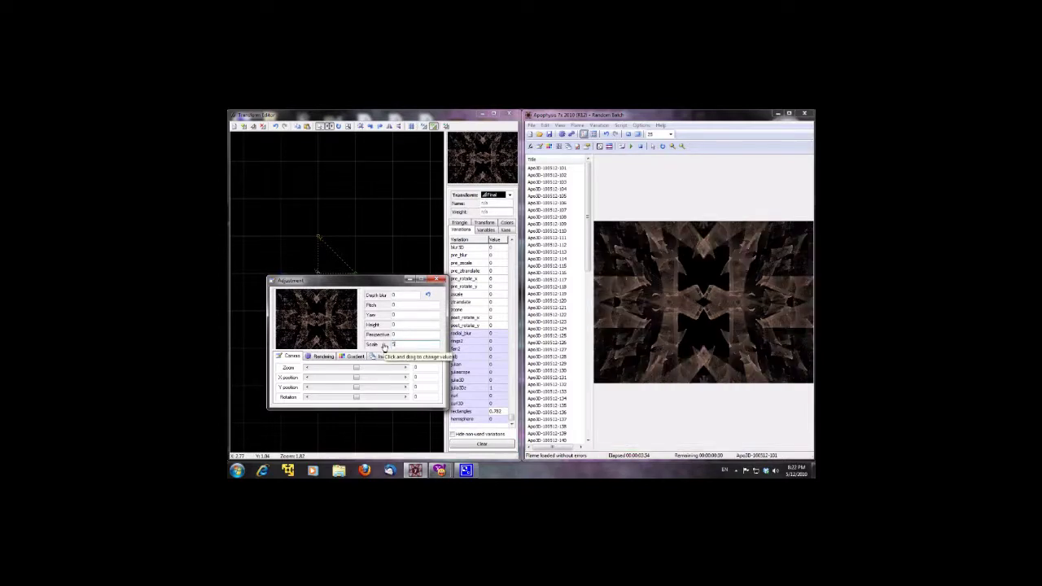
key("Return")
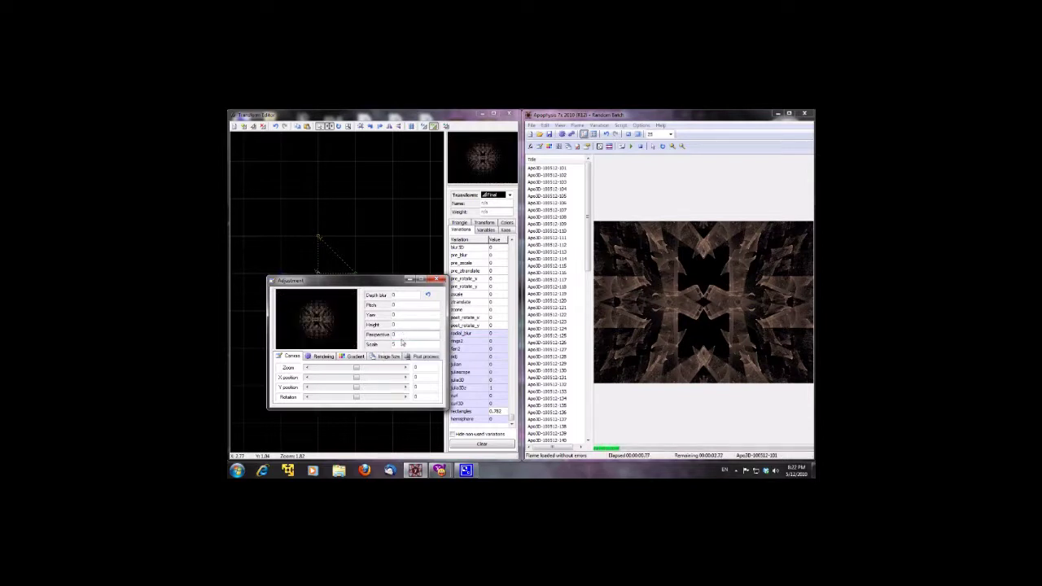
left_click(389, 344)
type("10")
key("Return")
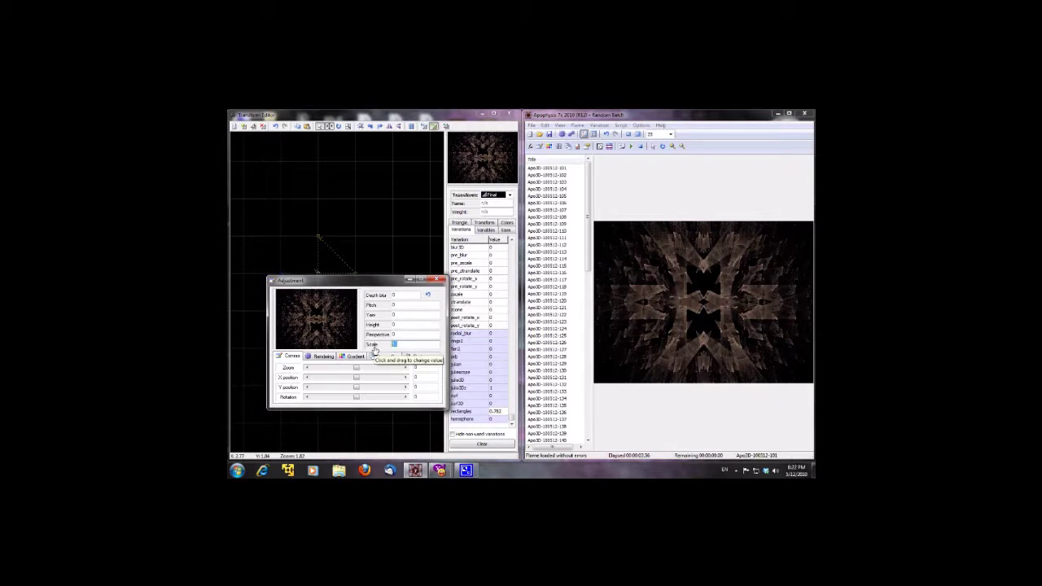
left_click(374, 348)
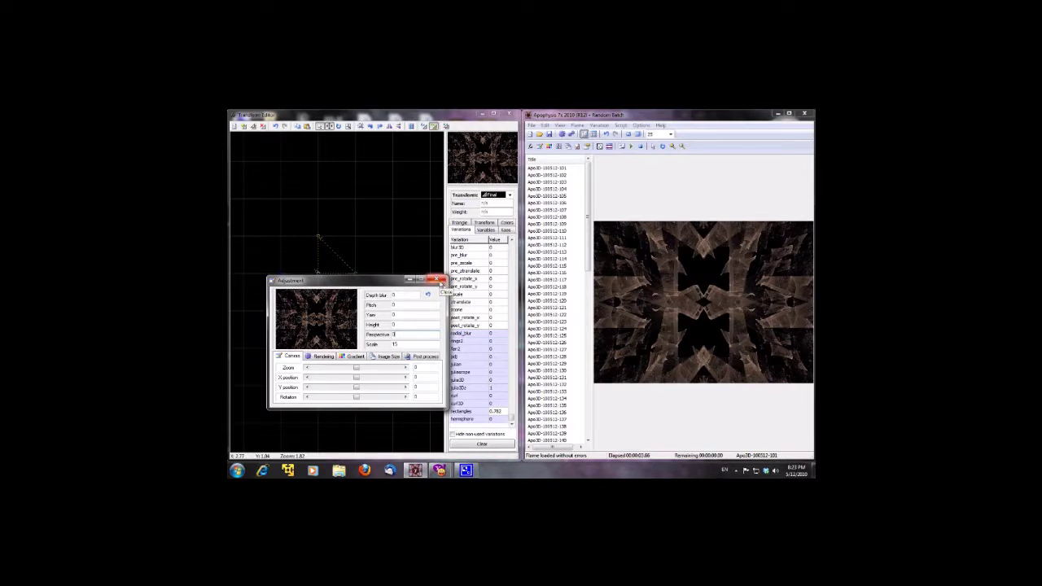
Apply the 2880 x 1800 image size preset and close the adjustment window.
left_click(390, 356)
left_click(369, 372)
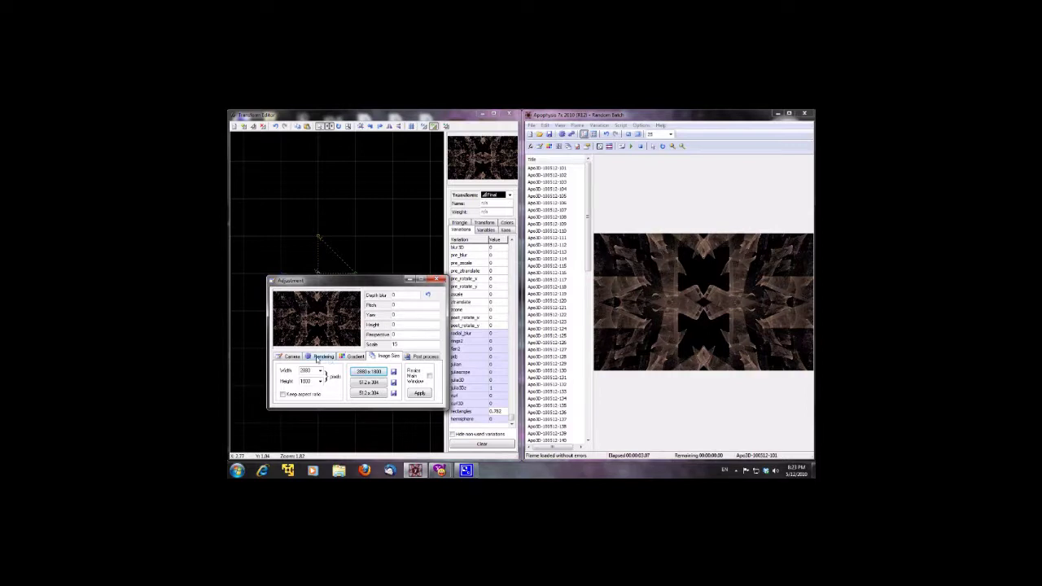
left_click(291, 358)
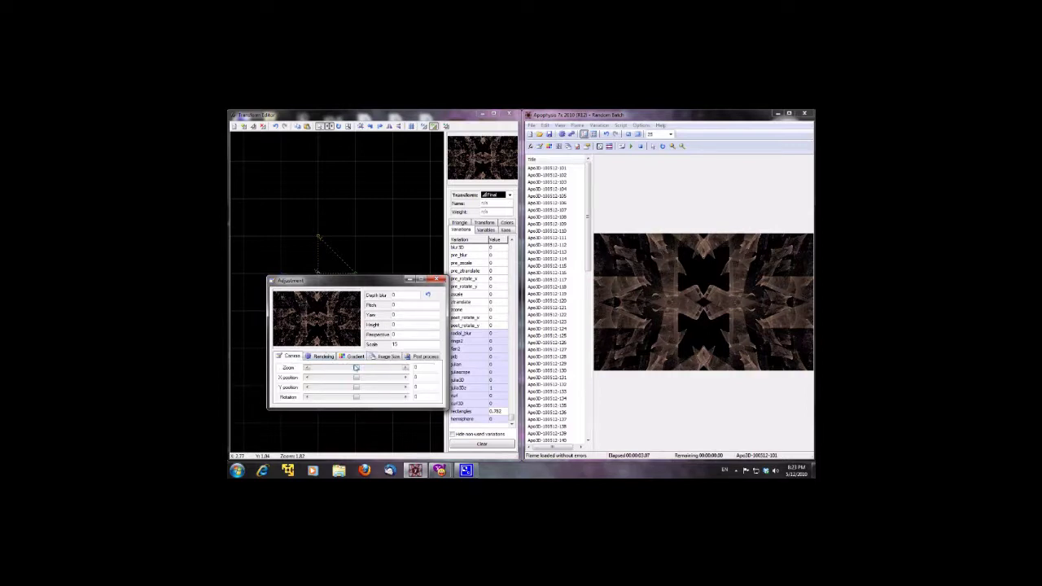
left_click_drag(356, 368, 355, 369)
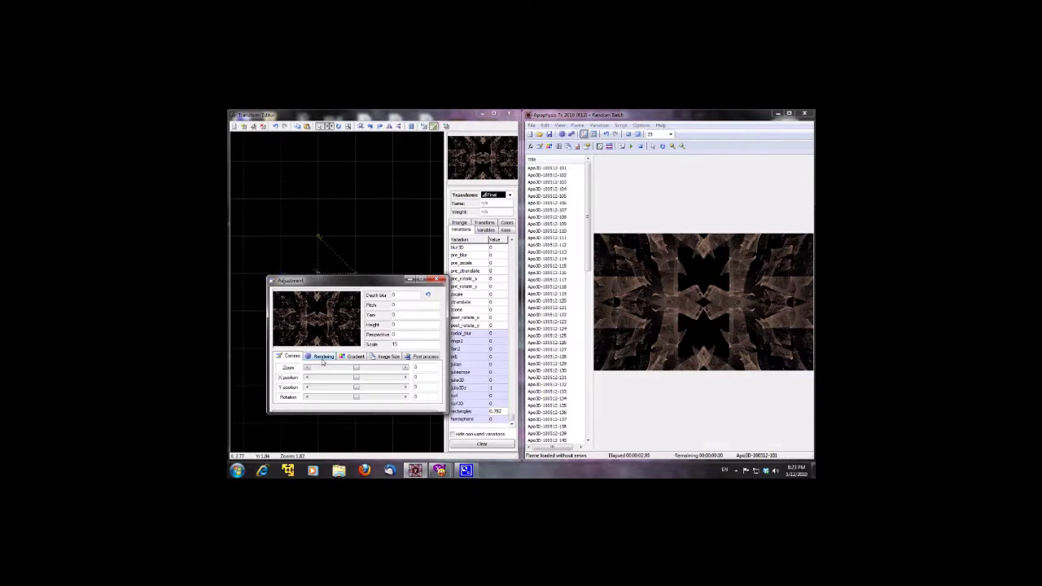
left_click(439, 280)
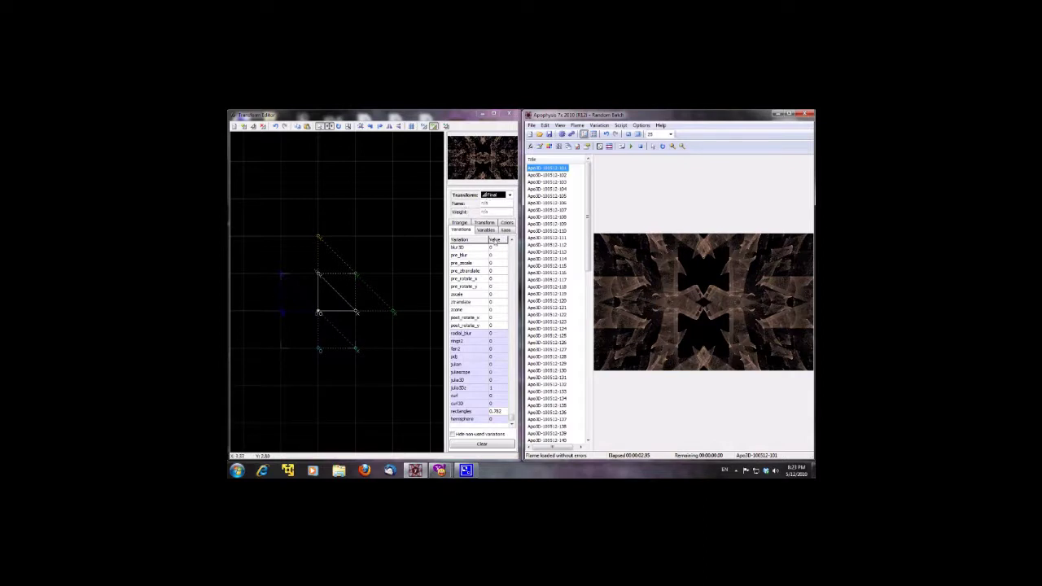
Set the final transform's color to 1.000 and shift transform 6's color to a salmon tone of the gradient.
left_click(509, 223)
left_click_drag(464, 263, 506, 259)
left_click(510, 195)
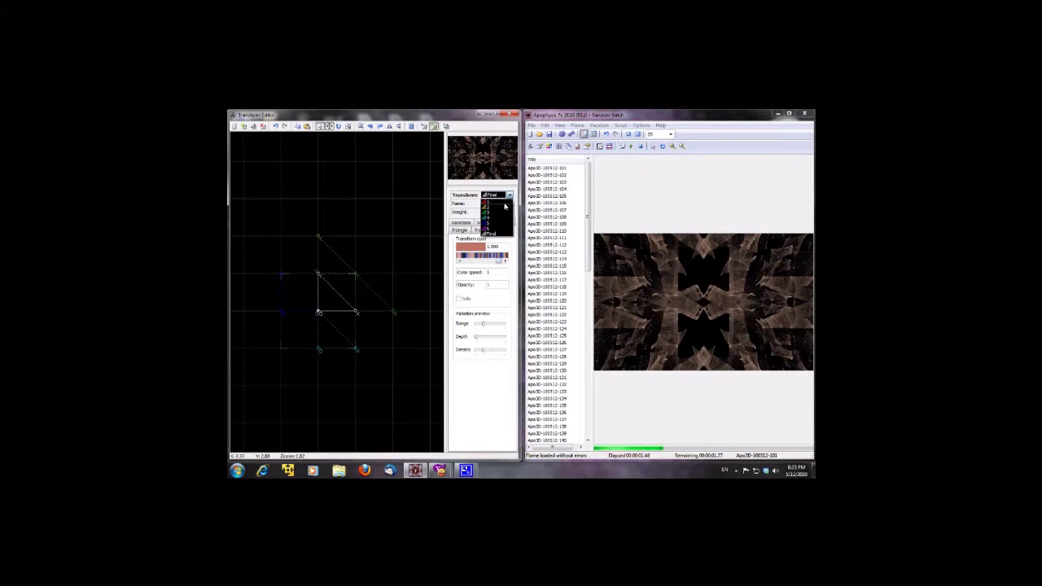
left_click(497, 232)
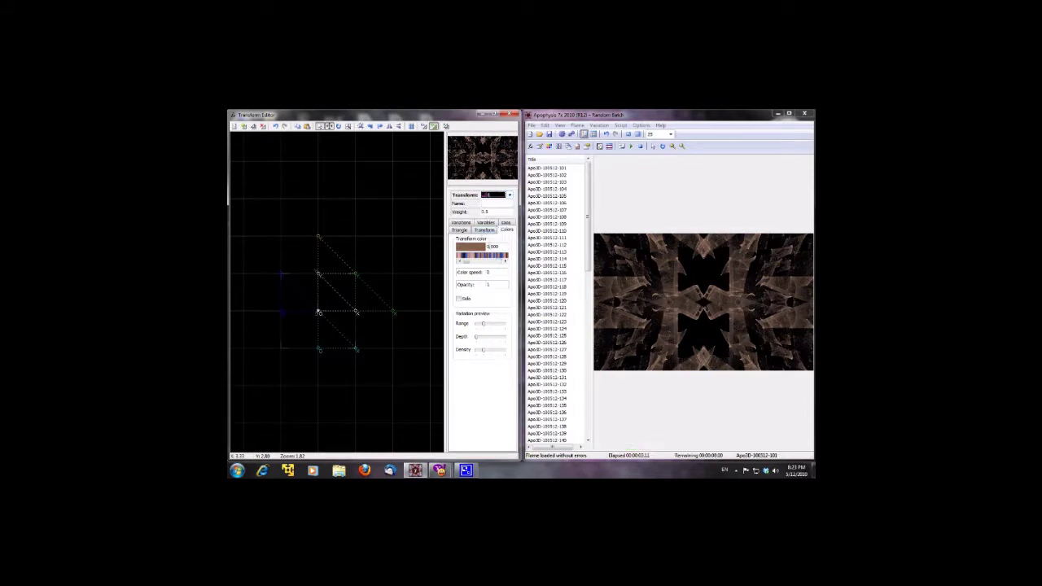
left_click_drag(472, 264, 491, 262)
Set the color of transform 5 to the blue at about 0.532.
left_click(496, 194)
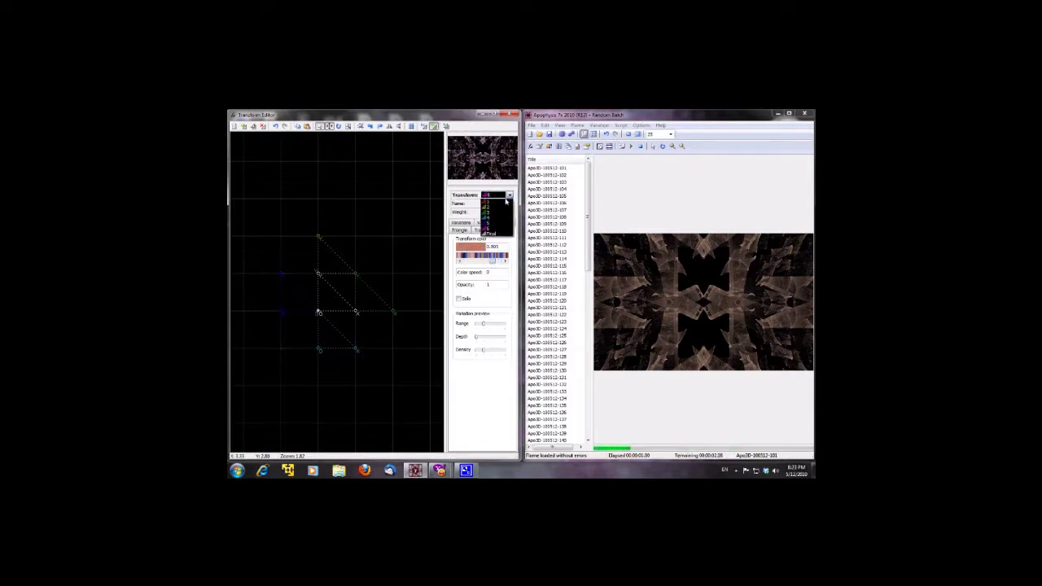
left_click(498, 216)
left_click(484, 263)
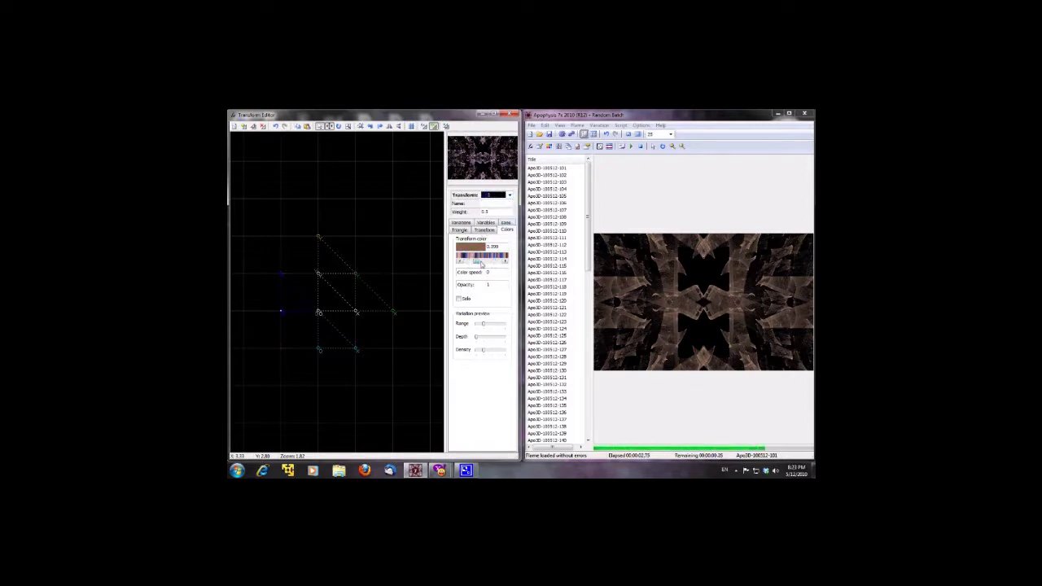
left_click(509, 196)
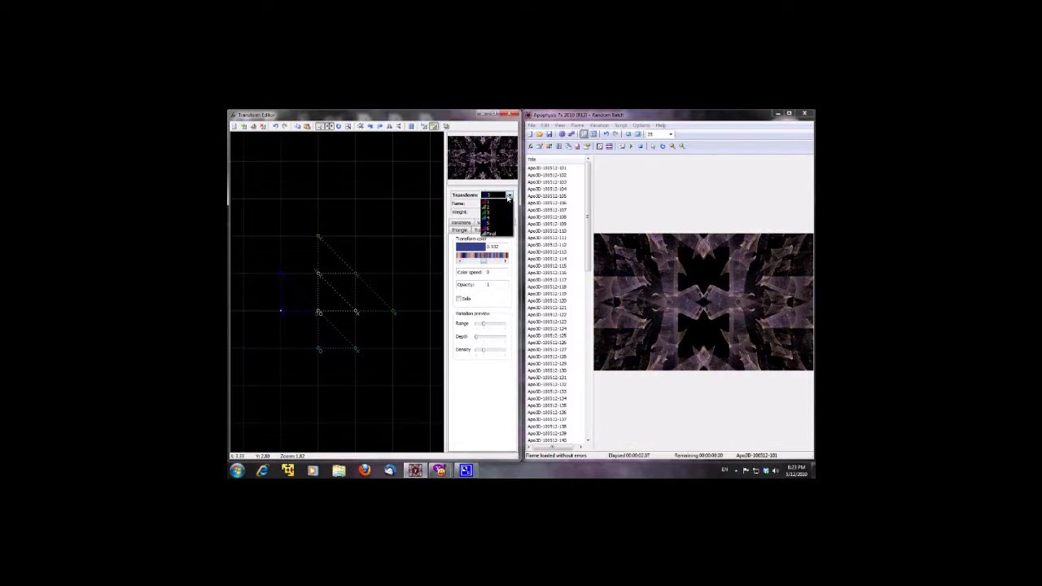
left_click(509, 197)
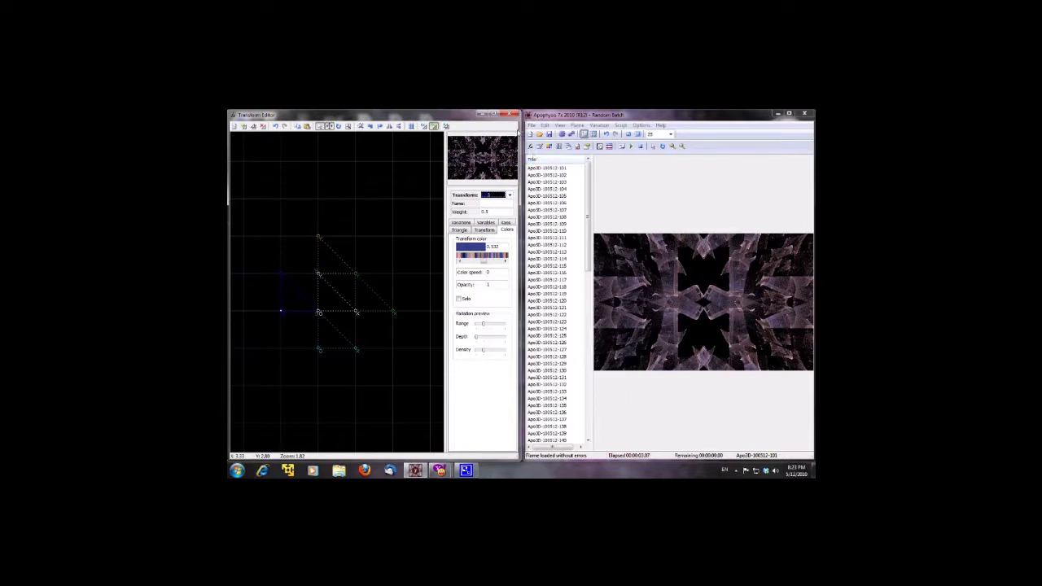
Close the transform editor and move the main window to the middle of the desktop at a smaller size.
left_click(512, 114)
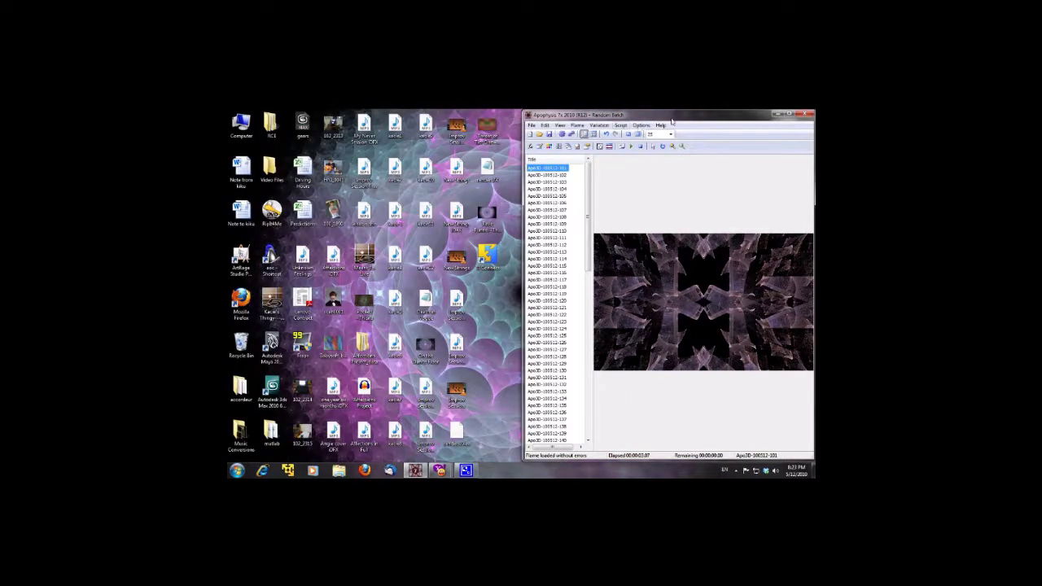
left_click_drag(675, 119, 573, 126)
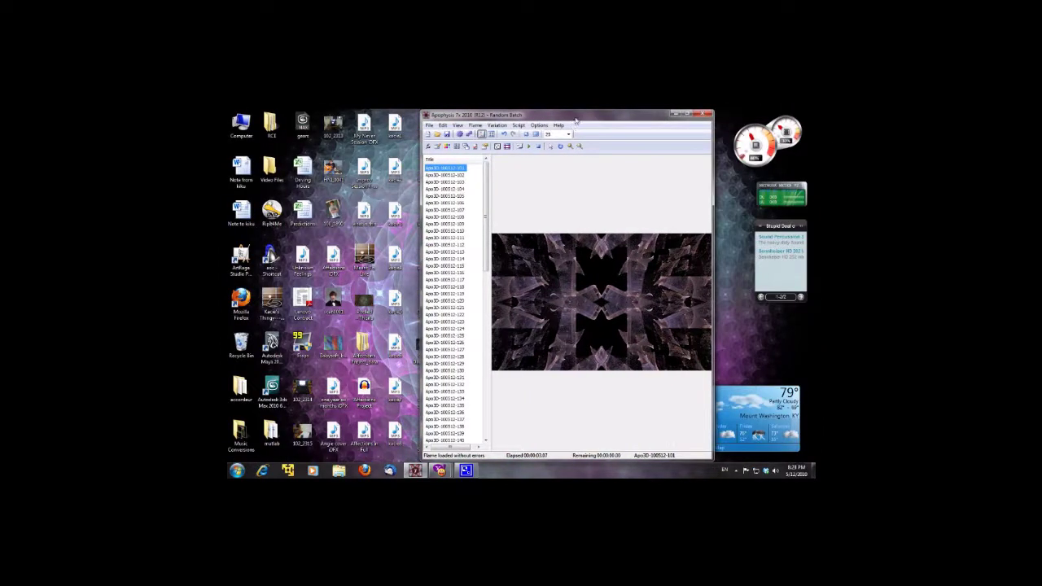
double_click(576, 121)
left_click_drag(573, 167, 486, 168)
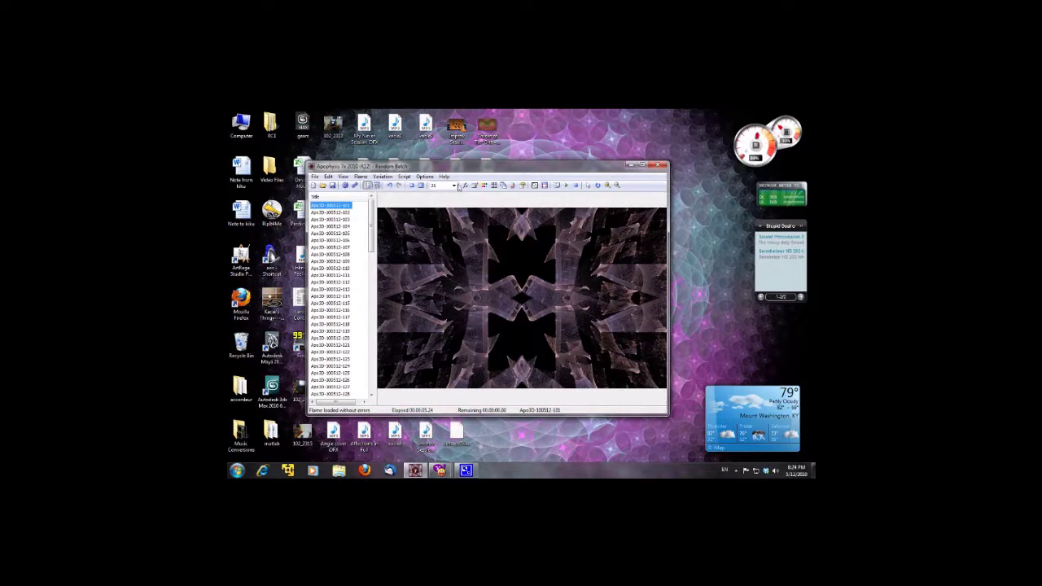
Calculate the color values of the current flame.
left_click(361, 176)
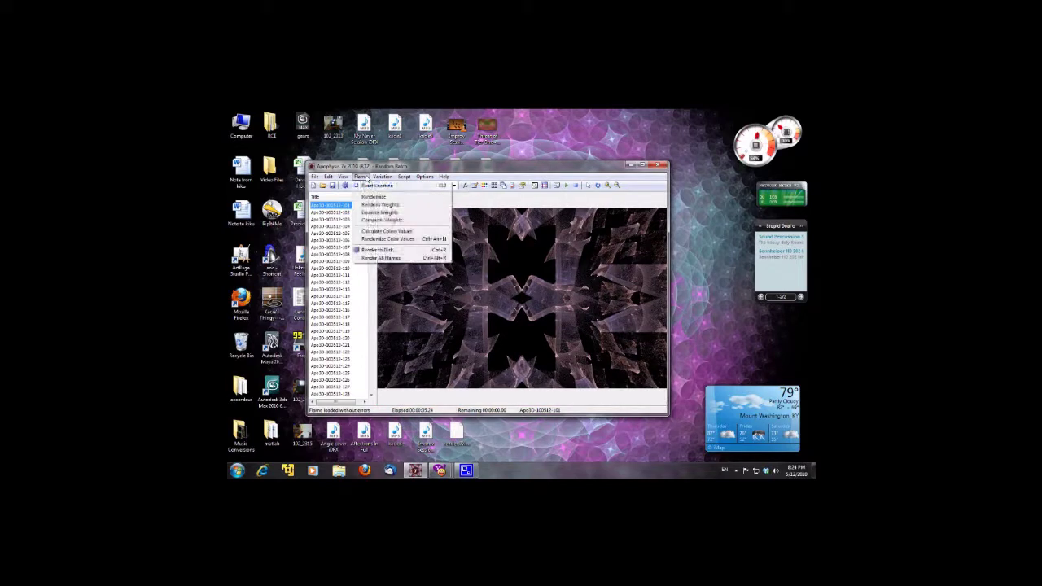
left_click(376, 230)
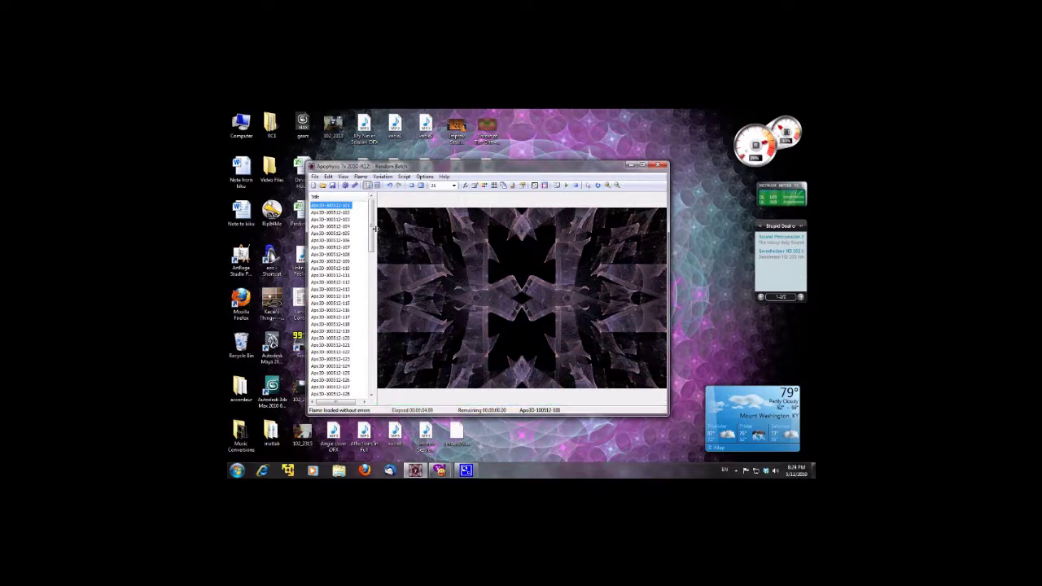
Apply the gradient preset 460_040222-19 to the flame and rotate the gradient.
left_click(483, 186)
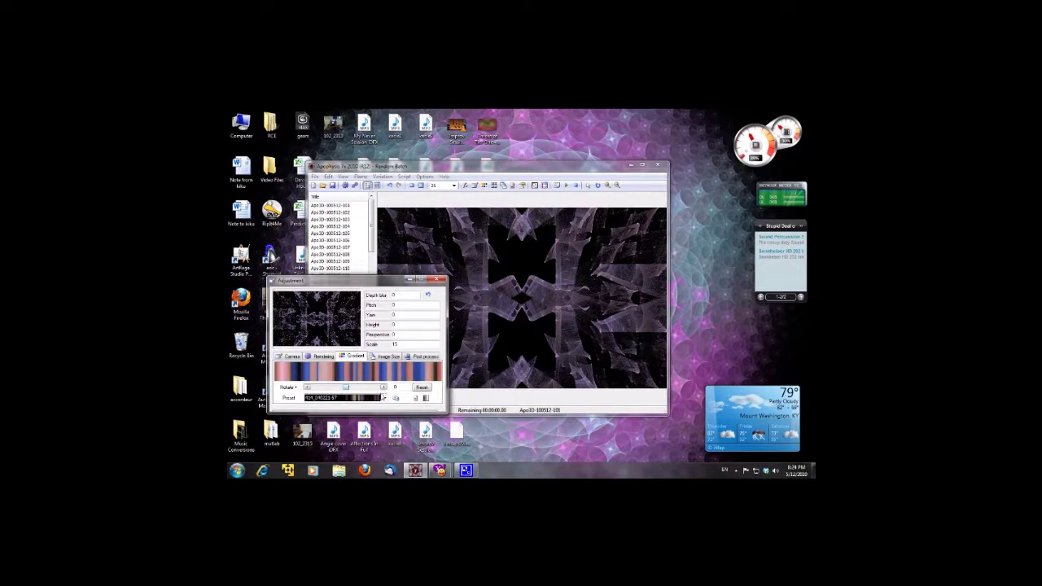
left_click(383, 397)
scroll(383, 273, "down", 9)
scroll(382, 273, "down", 6)
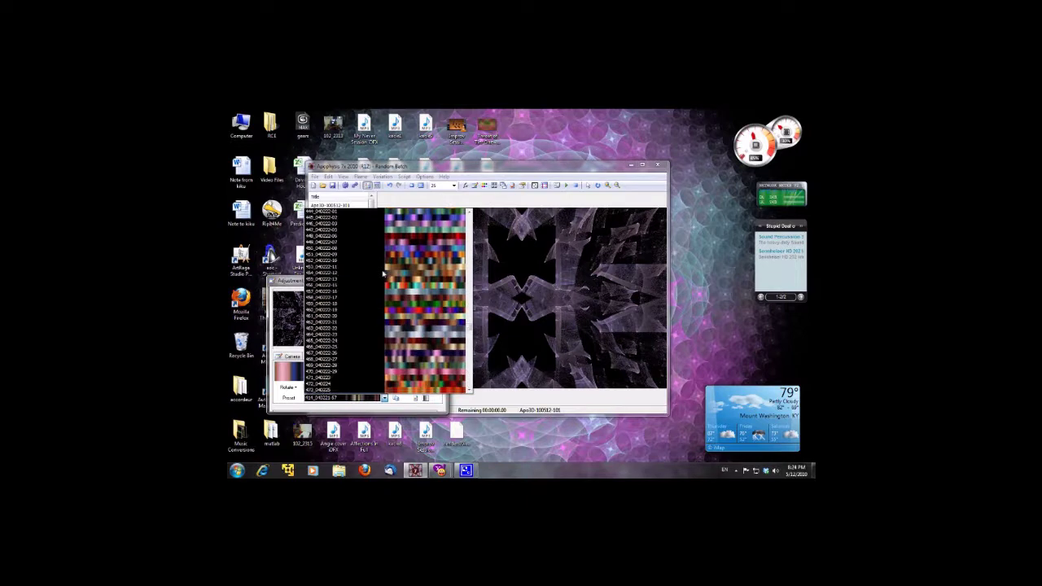
scroll(383, 274, "down", 2)
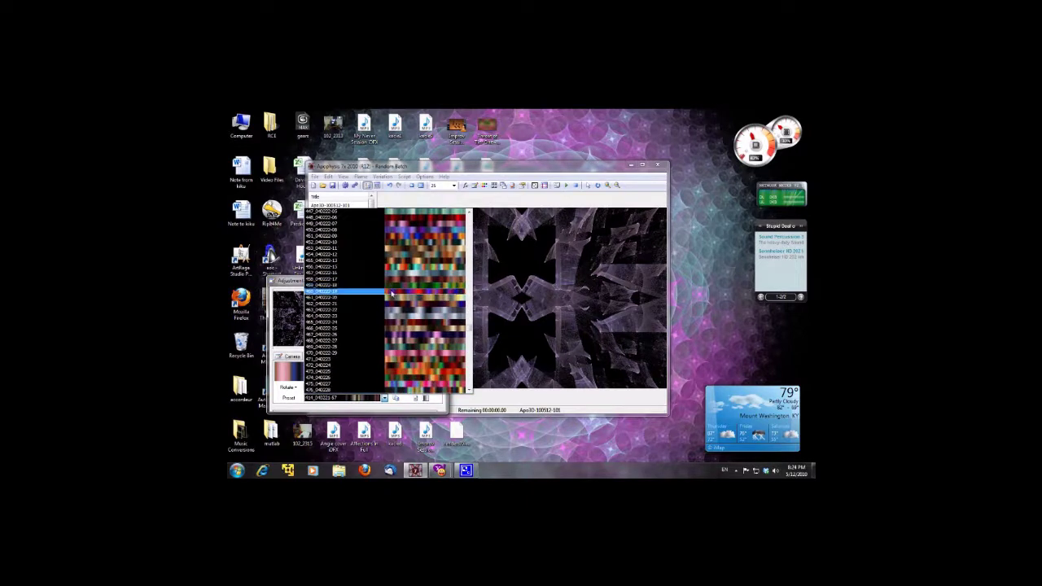
left_click(391, 292)
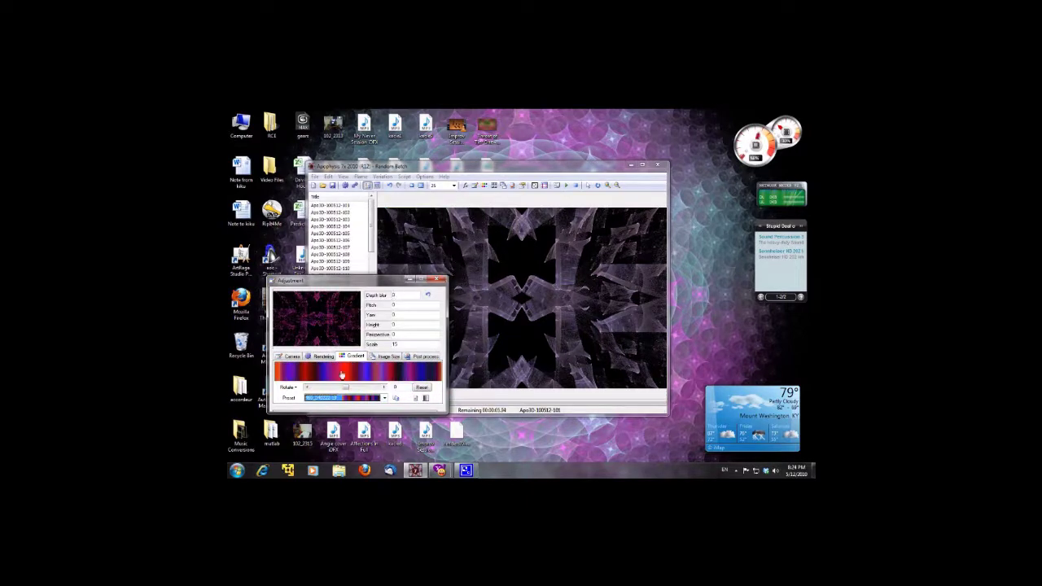
mouse_move(347, 389)
left_mouse_down()
mouse_move(395, 394)
mouse_move(325, 390)
mouse_move(340, 397)
left_mouse_up()
Try the gradient preset 496_Banana on the flame and rotate the gradient.
left_click(340, 397)
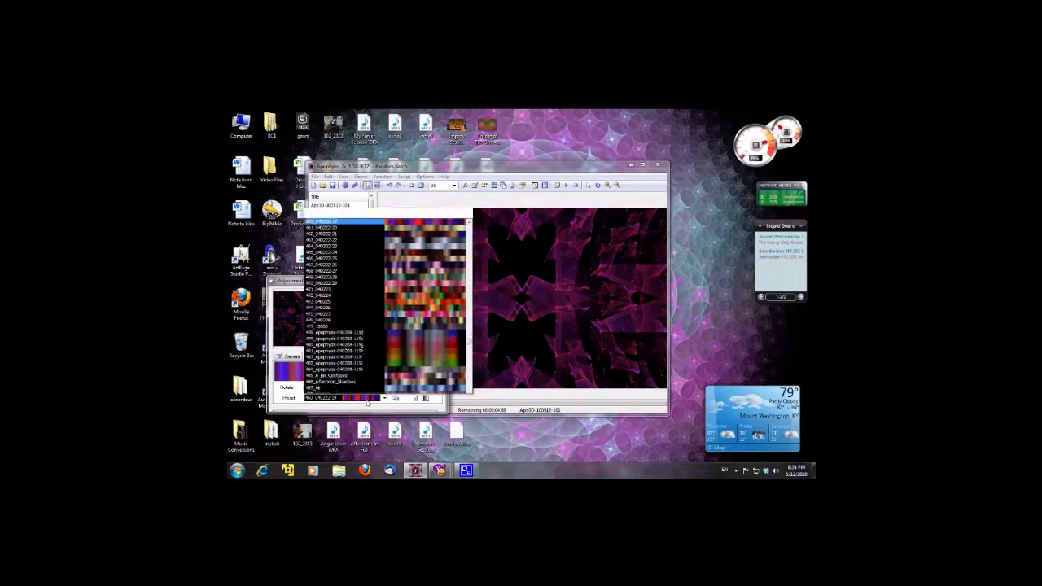
scroll(375, 347, "down", 2)
scroll(375, 348, "down", 3)
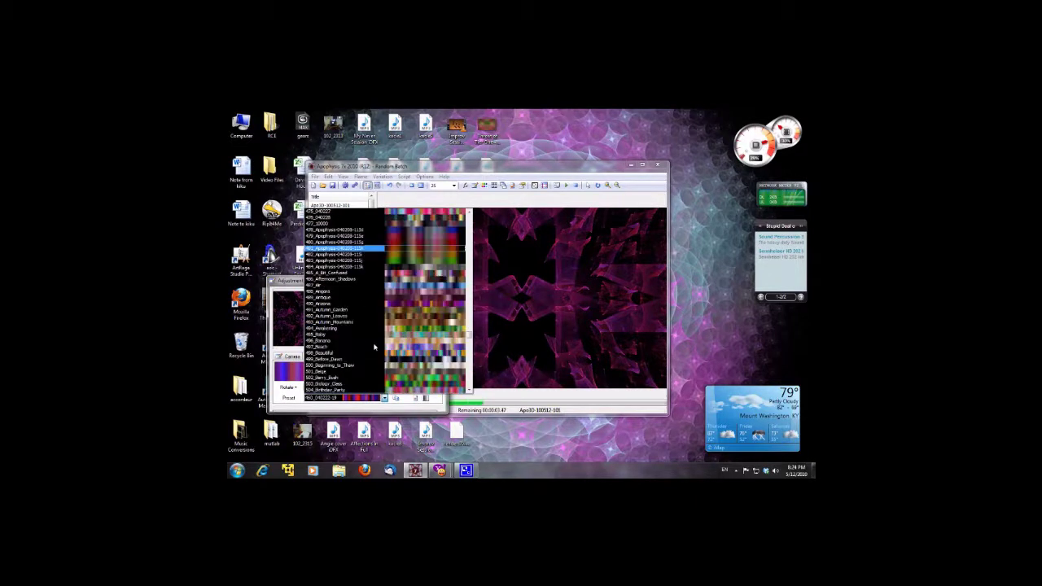
scroll(375, 348, "down", 2)
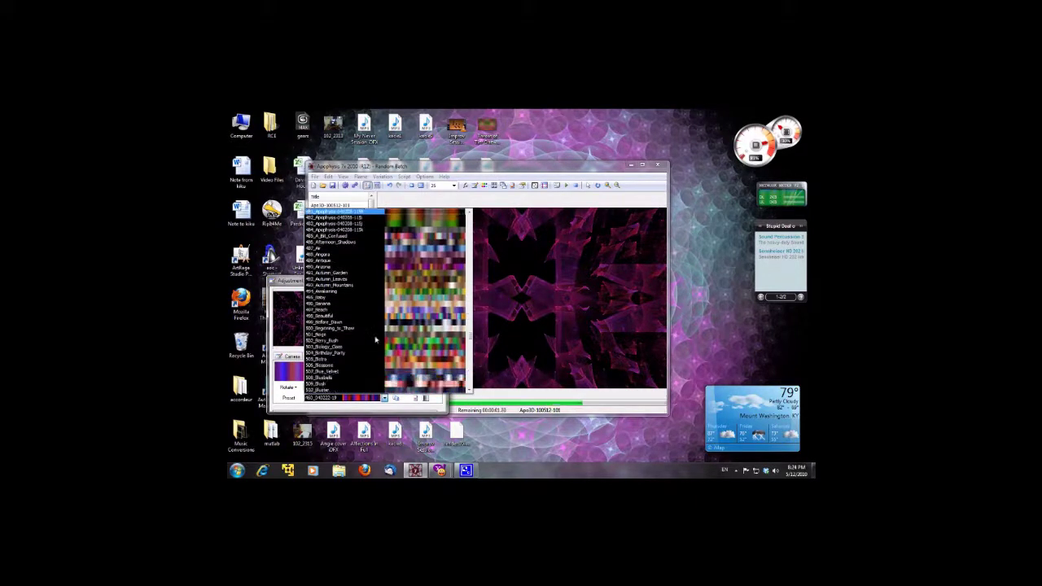
left_click(389, 305)
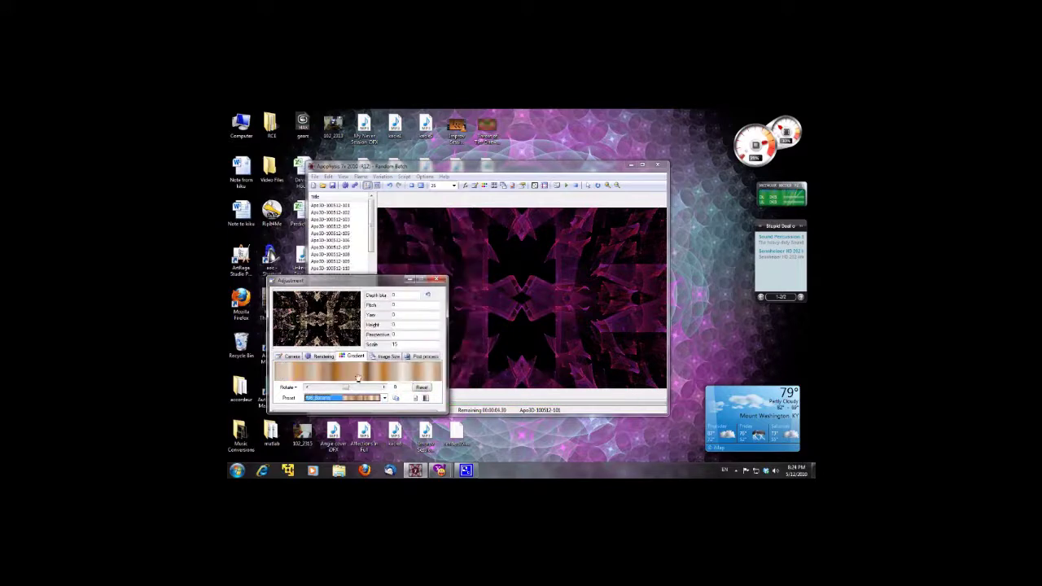
left_click_drag(353, 389, 315, 386)
Try the gradient presets 502_Berry_Bush and 517_Carnival on the flame.
left_click(343, 399)
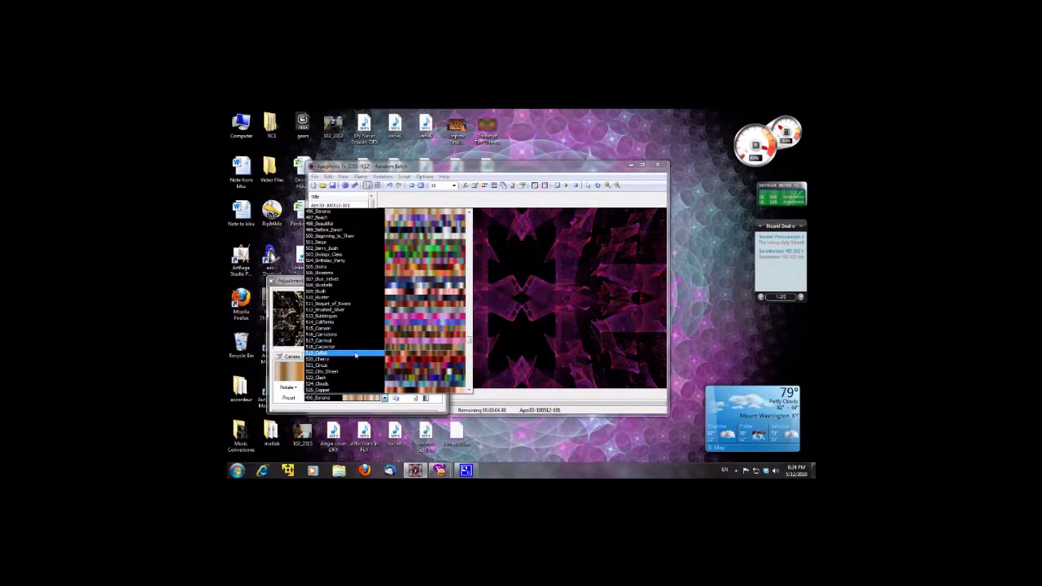
left_click(369, 249)
left_click(354, 401)
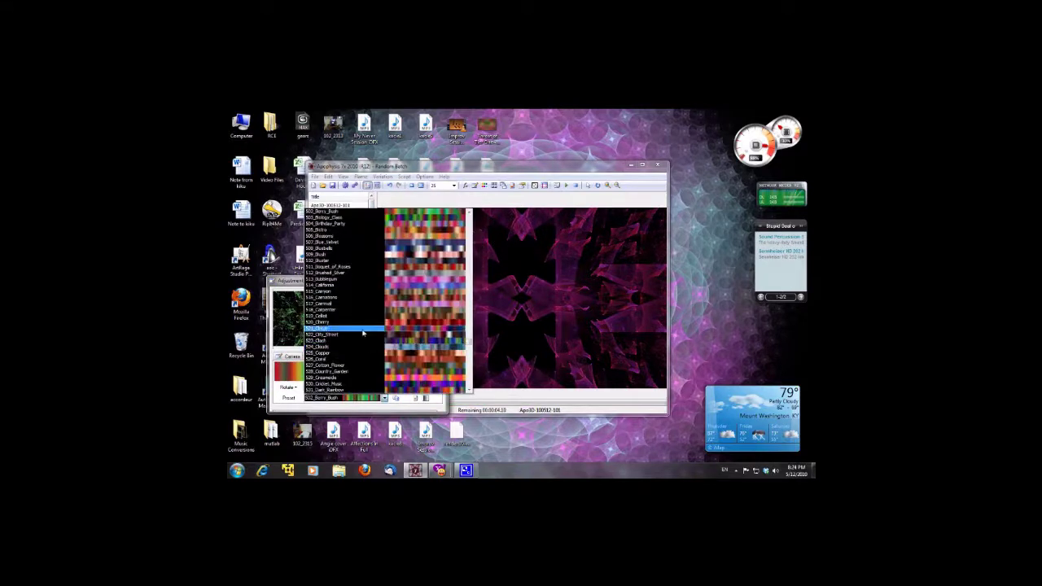
left_click(366, 306)
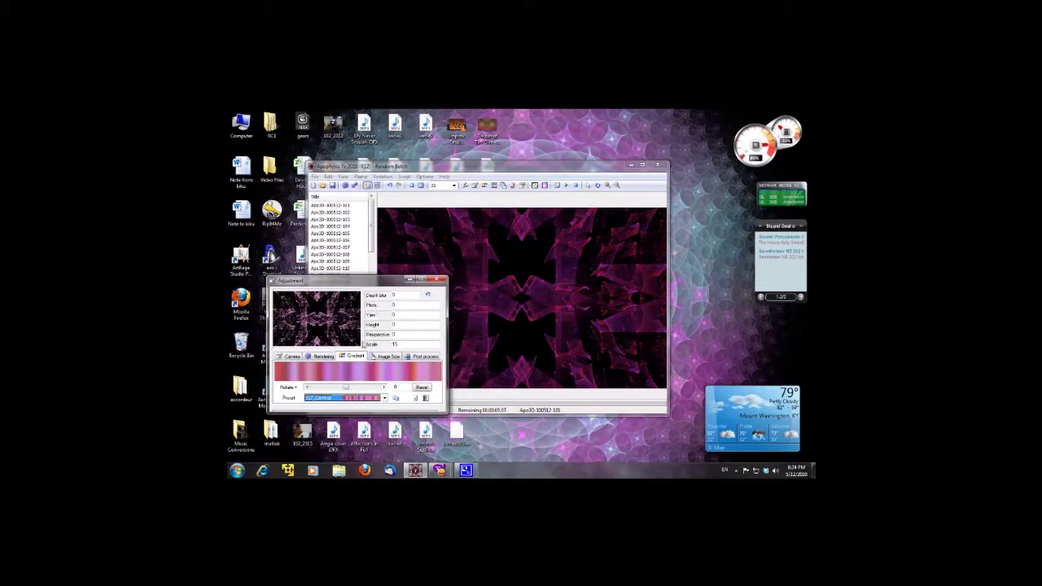
Try the gradient preset 531_Dark_Rainbow on the flame and rotate the gradient to a negative value.
left_click(355, 398)
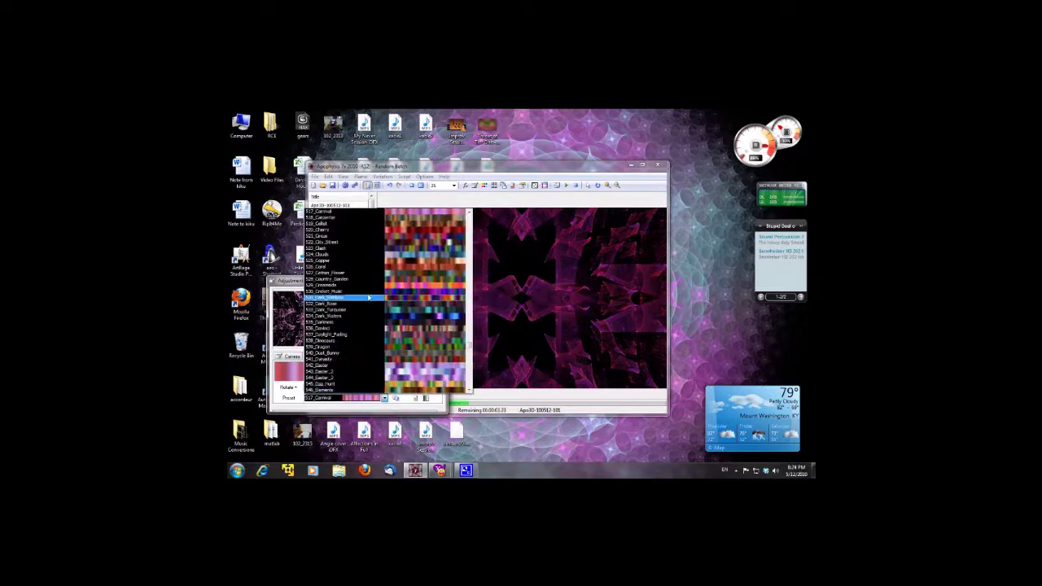
left_click(368, 300)
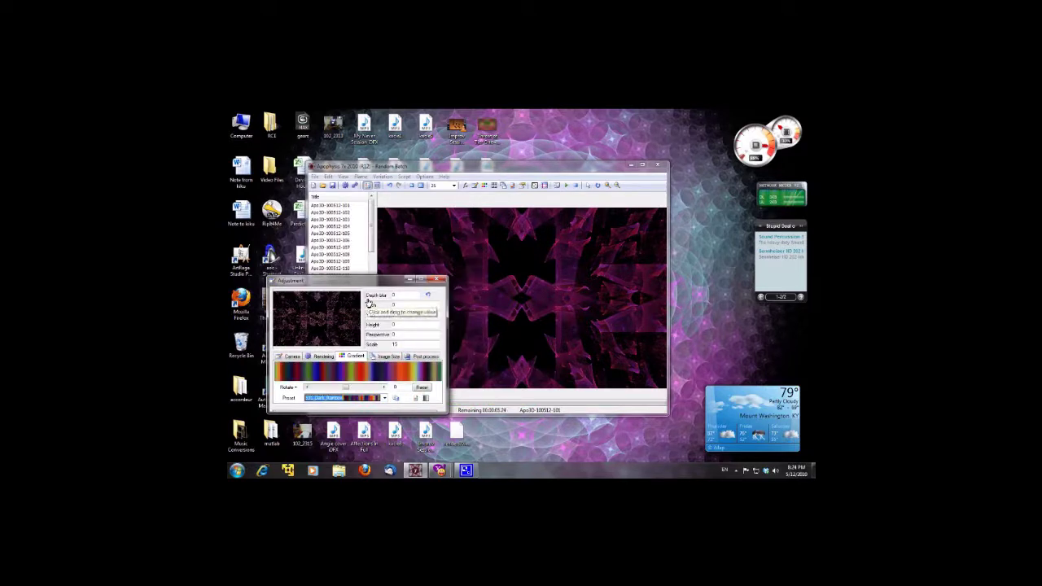
mouse_move(345, 389)
left_mouse_down()
mouse_move(358, 389)
mouse_move(342, 391)
left_mouse_up()
left_click_drag(312, 387, 338, 387)
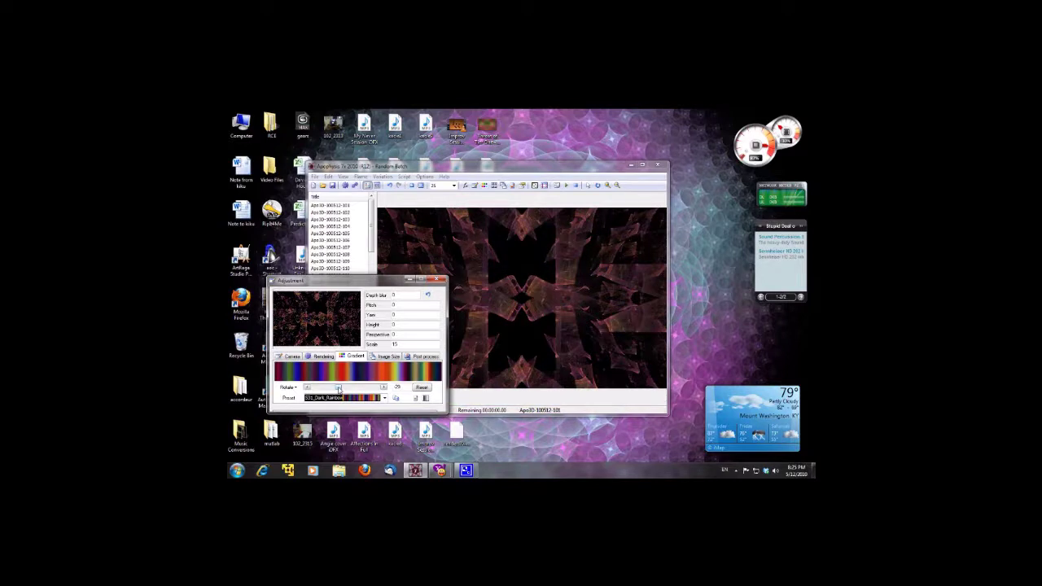
Apply the blue gradient preset numbered 548 to the flame and rotate the gradient to 13.
left_click(384, 397)
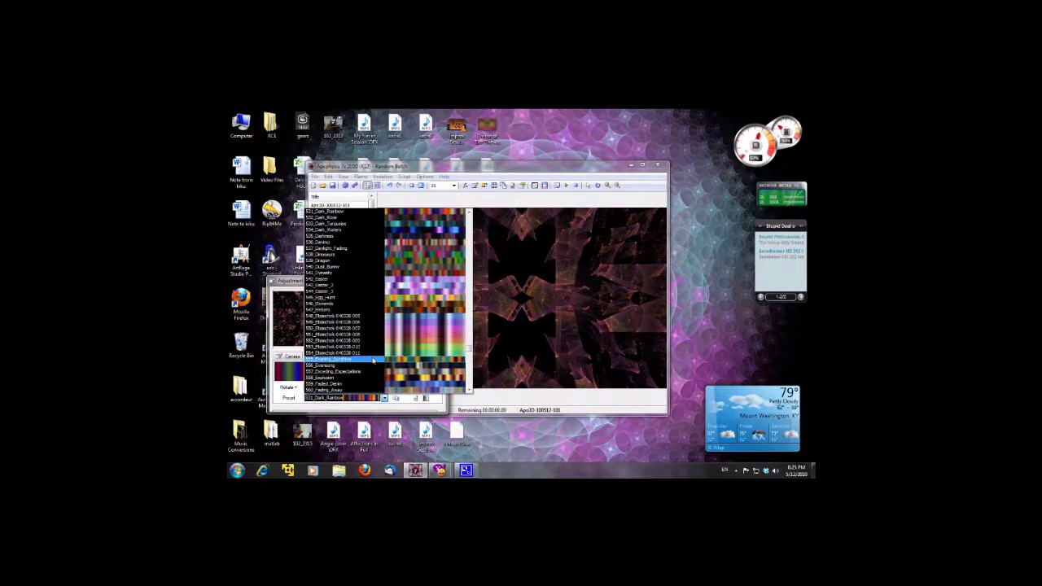
left_click(372, 324)
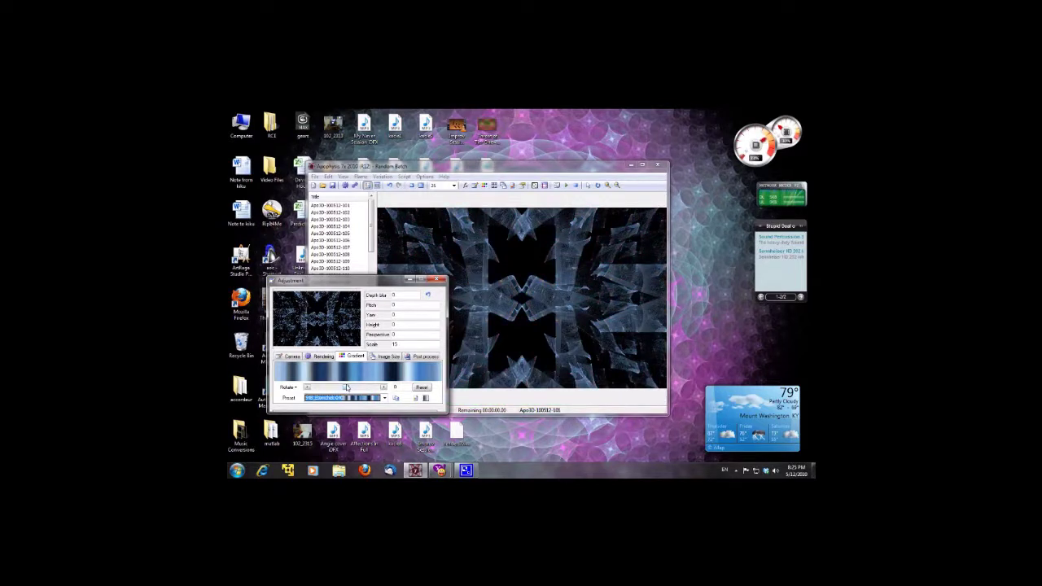
mouse_move(346, 387)
left_mouse_down()
mouse_move(392, 390)
mouse_move(273, 385)
mouse_move(358, 391)
mouse_move(349, 390)
left_mouse_up()
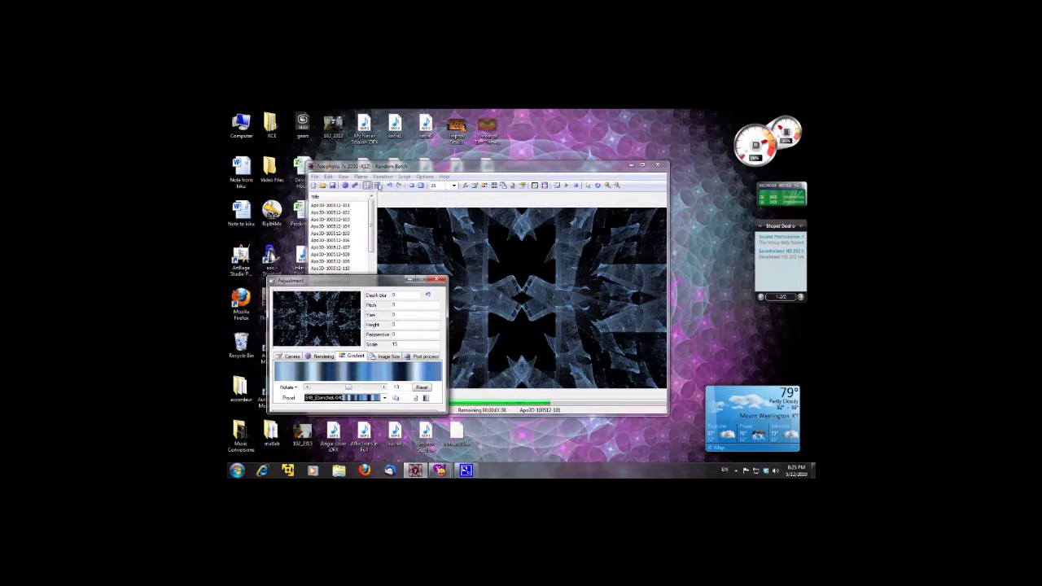
Set the rectangles variation of the final transform to 0 in the transform editor and bring the main window forward.
left_click(465, 185)
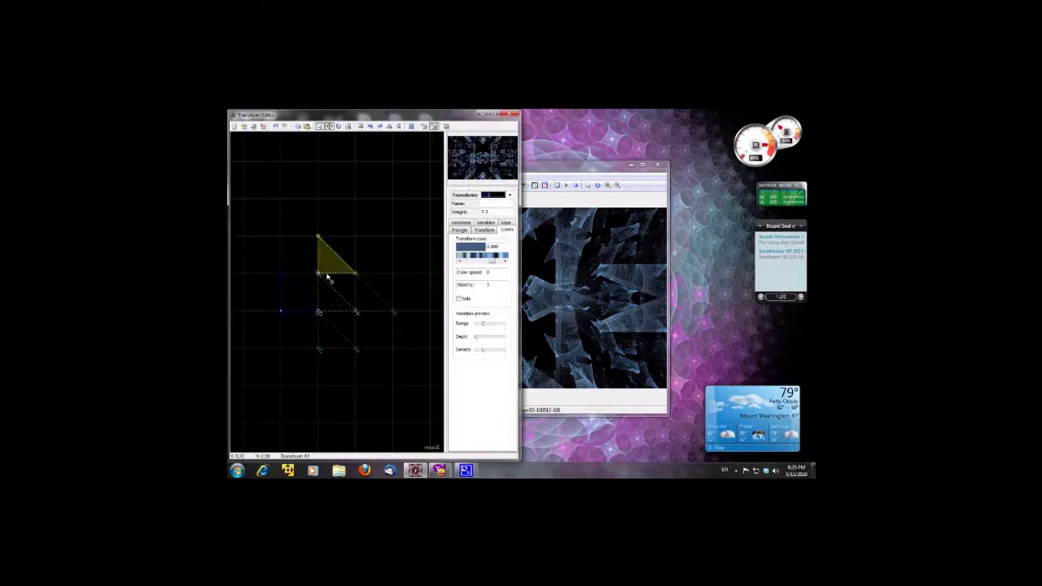
left_click(505, 196)
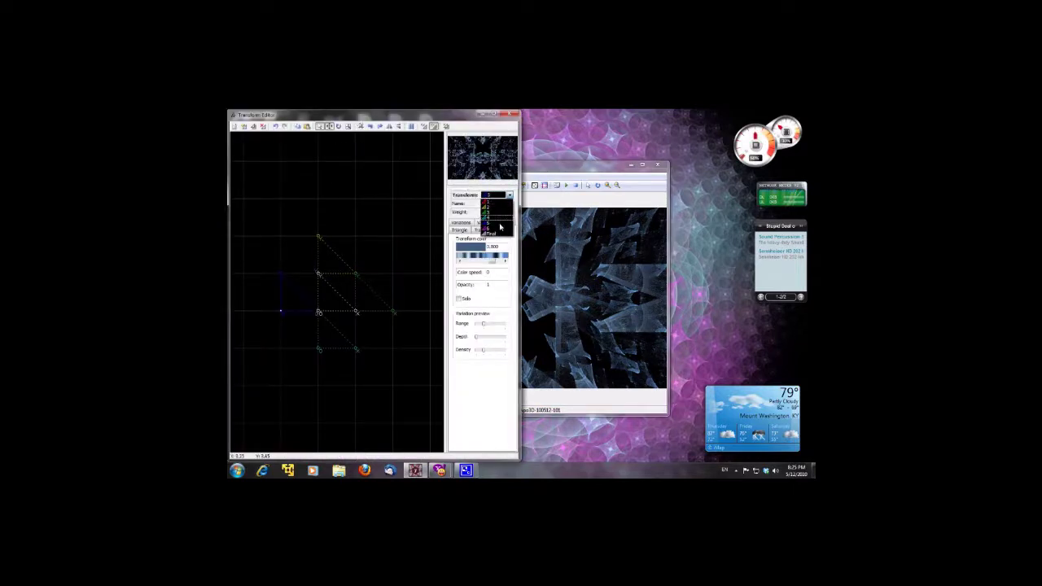
left_click(501, 236)
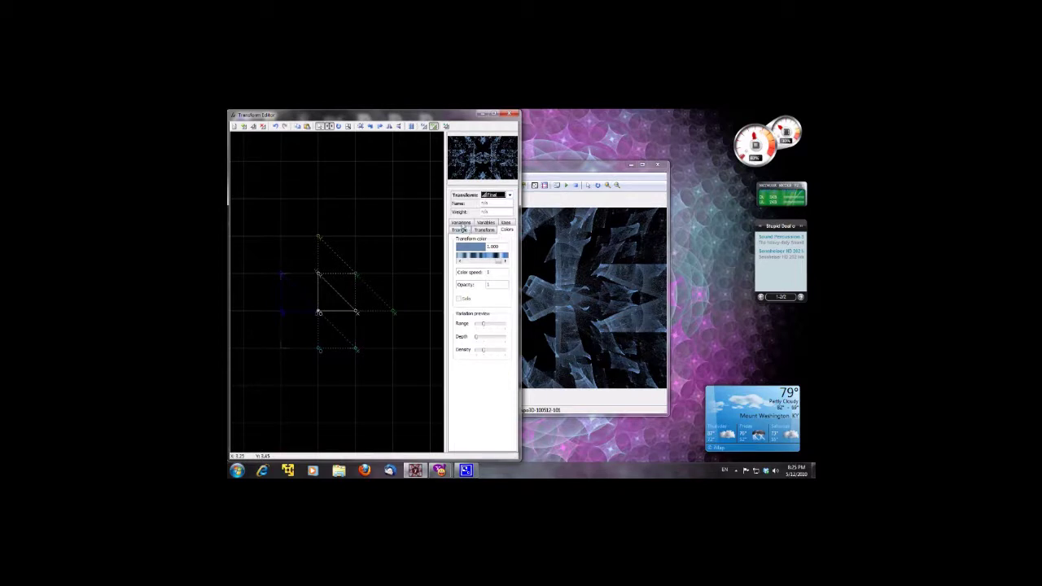
left_click(472, 225)
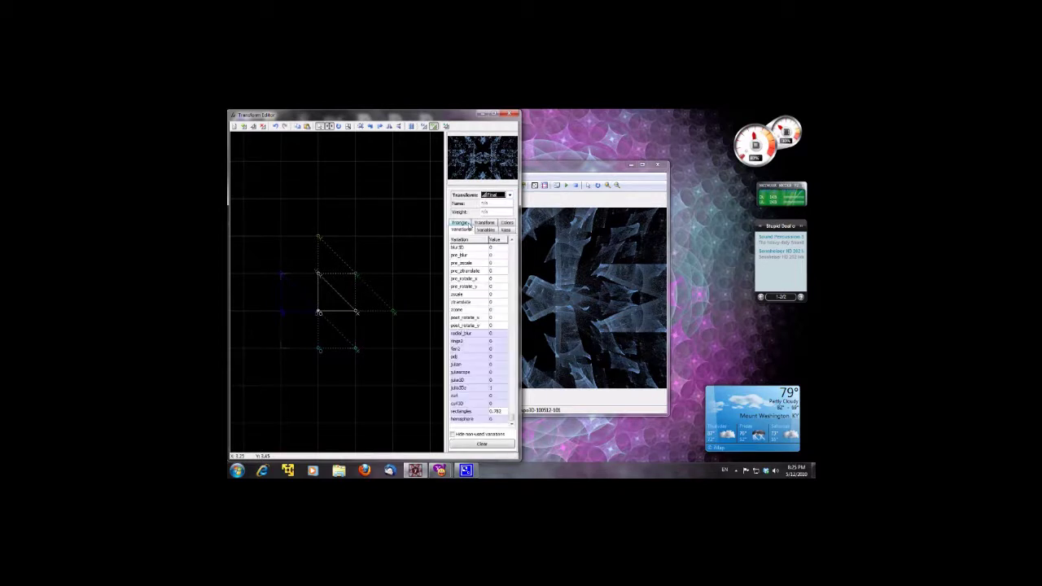
left_click(479, 411)
left_click_drag(479, 411, 481, 411)
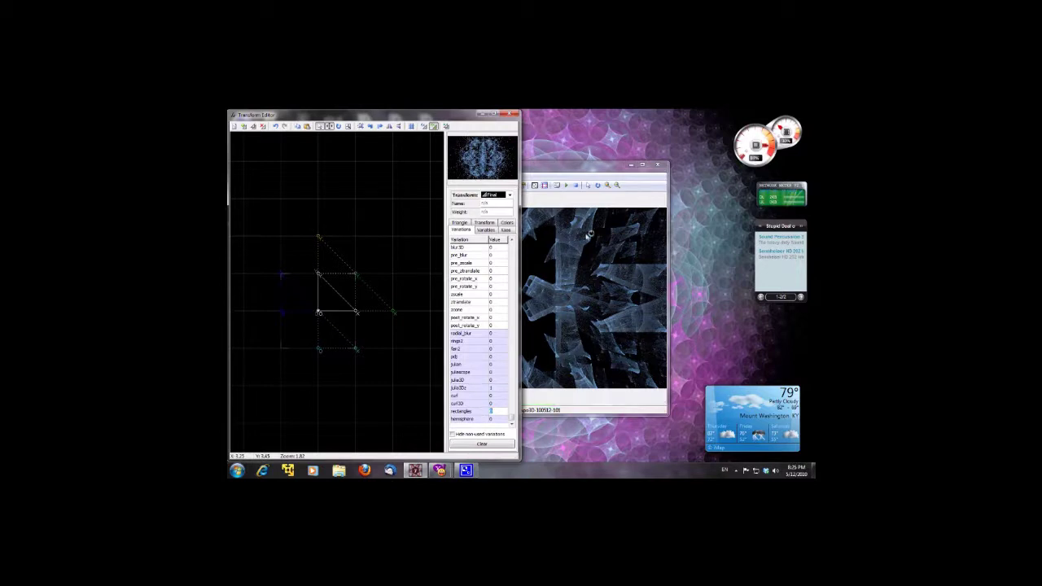
left_click(582, 171)
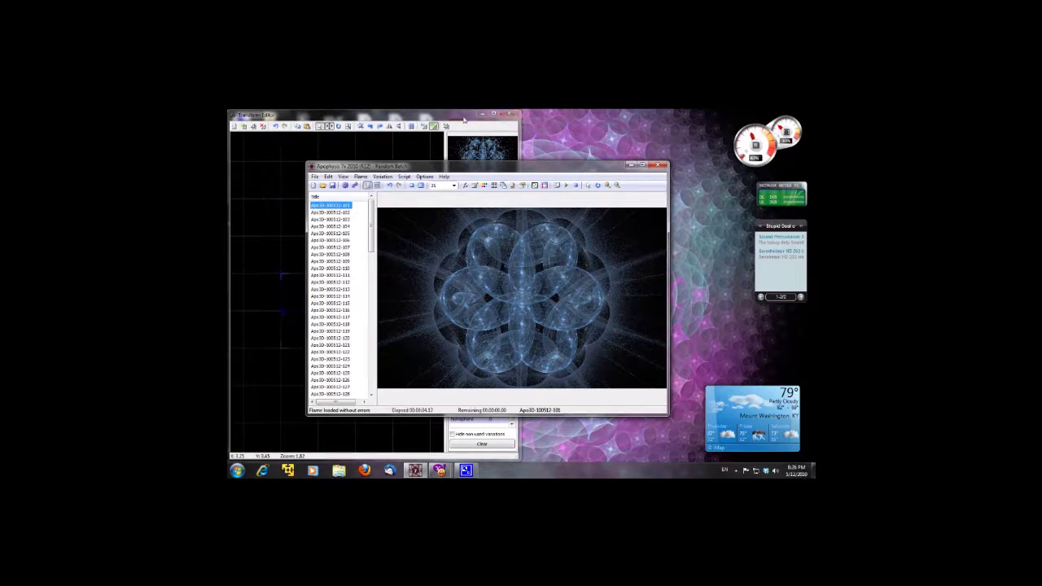
Return to the transform editor's color settings and set the color speed of transform 5 to about 0.715.
left_click(460, 151)
left_click(508, 224)
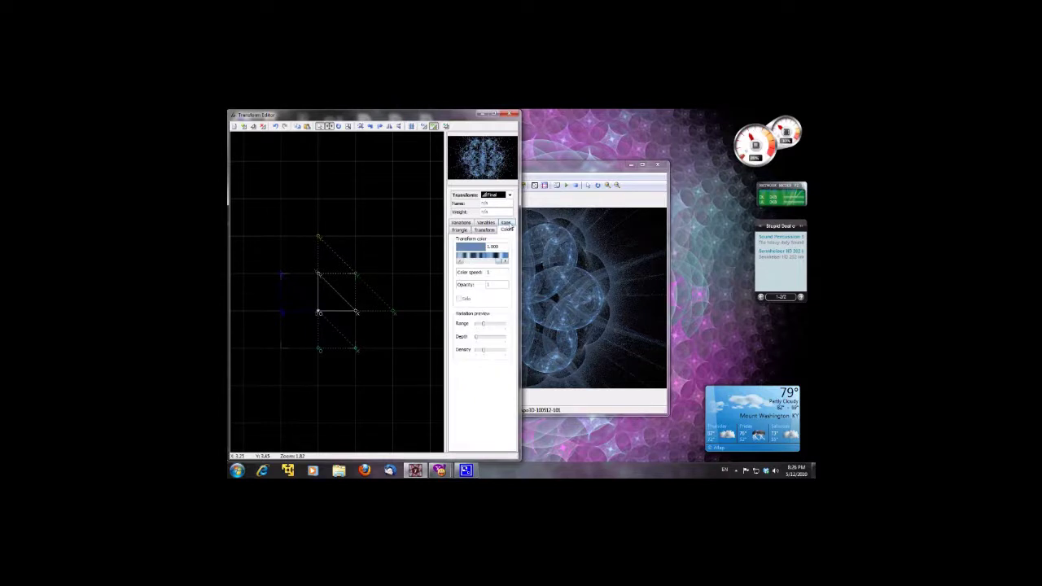
left_click(508, 196)
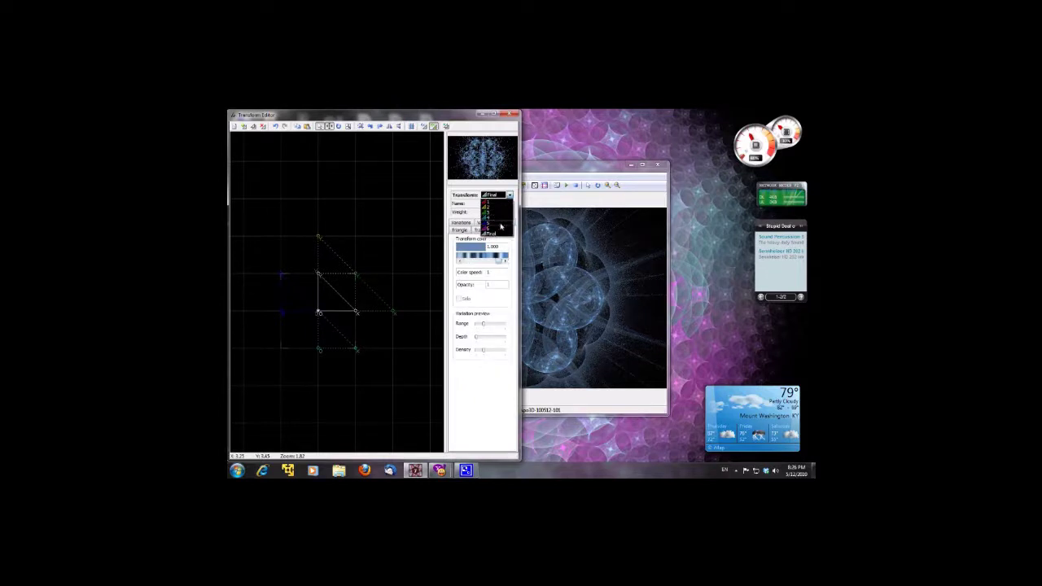
left_click(500, 225)
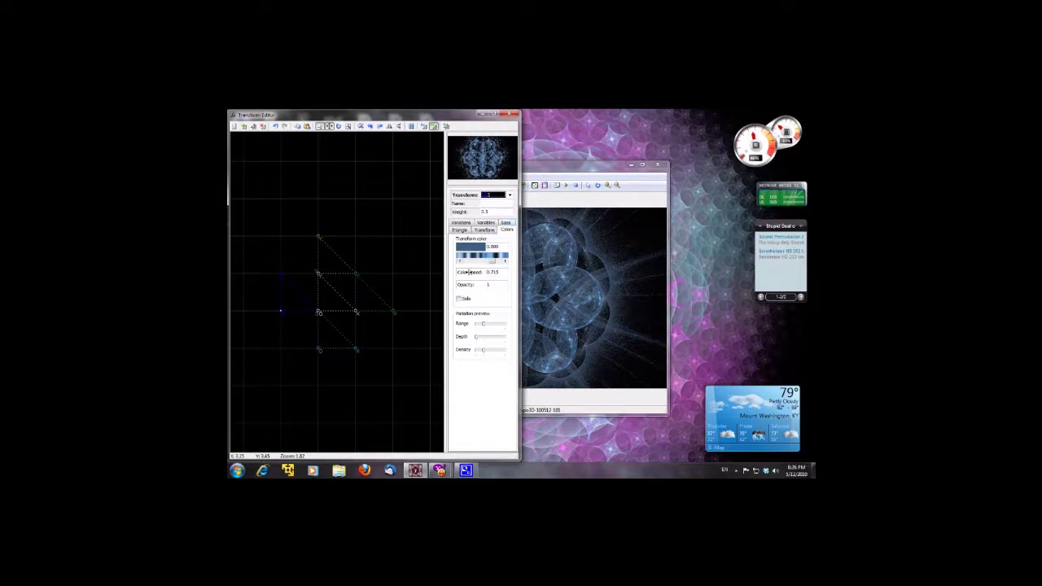
Set the color speed of transform 6 to about 0.79.
left_click(509, 196)
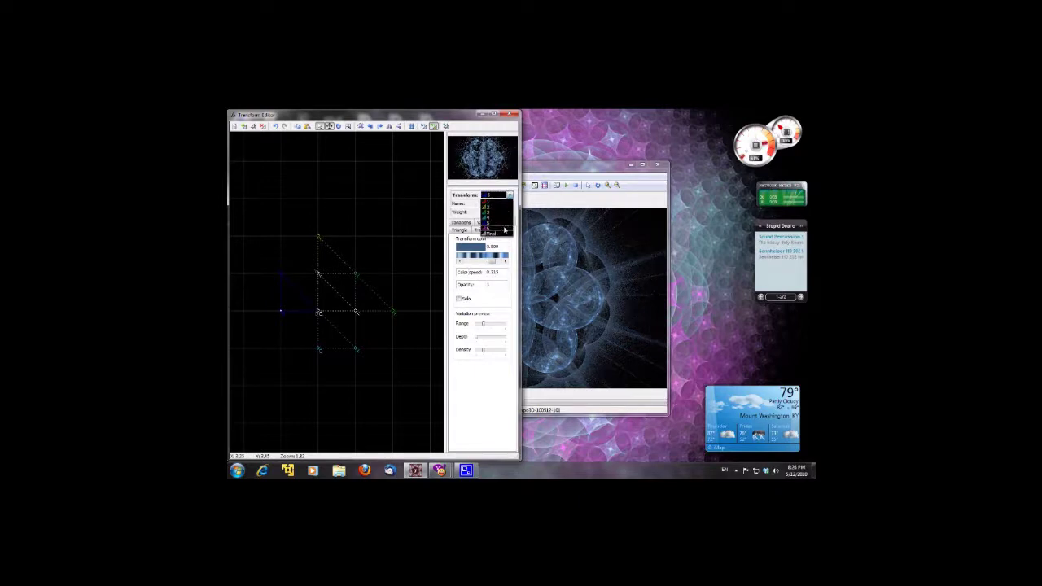
left_click(492, 230)
left_click_drag(468, 273, 466, 277)
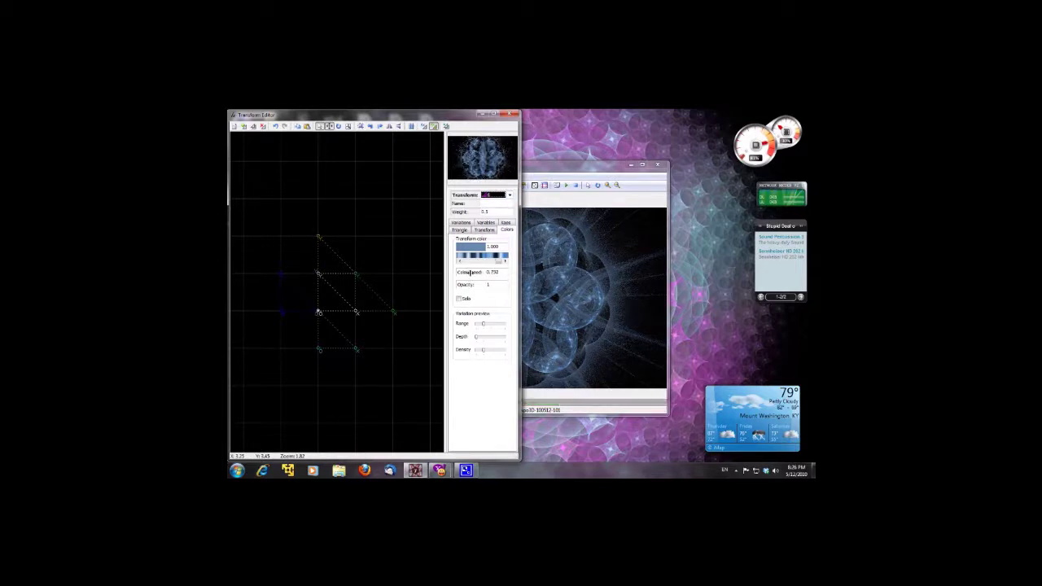
Close the transform editor and calculate the color values of the flame.
left_click(514, 114)
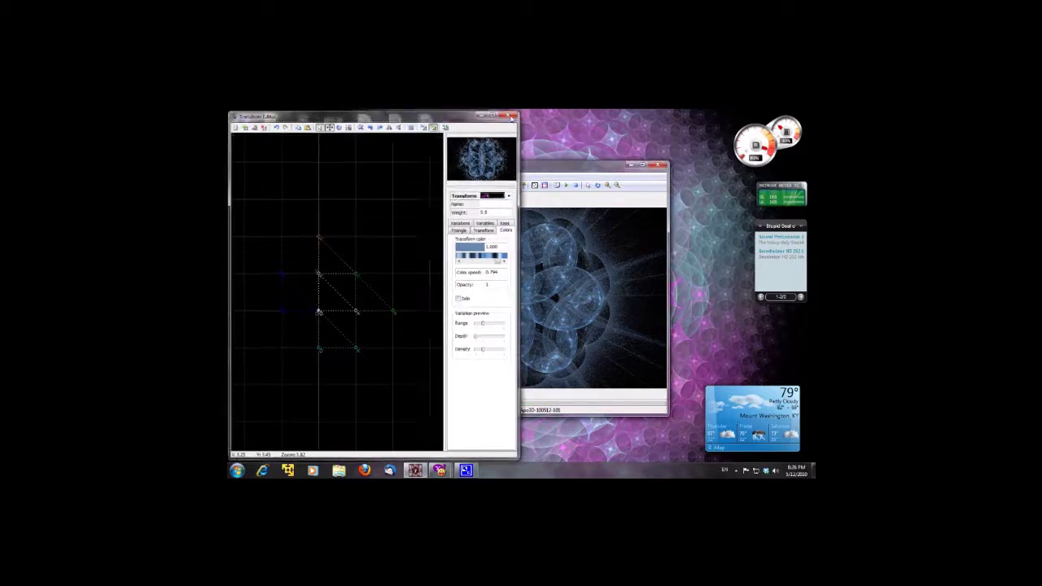
left_click(360, 175)
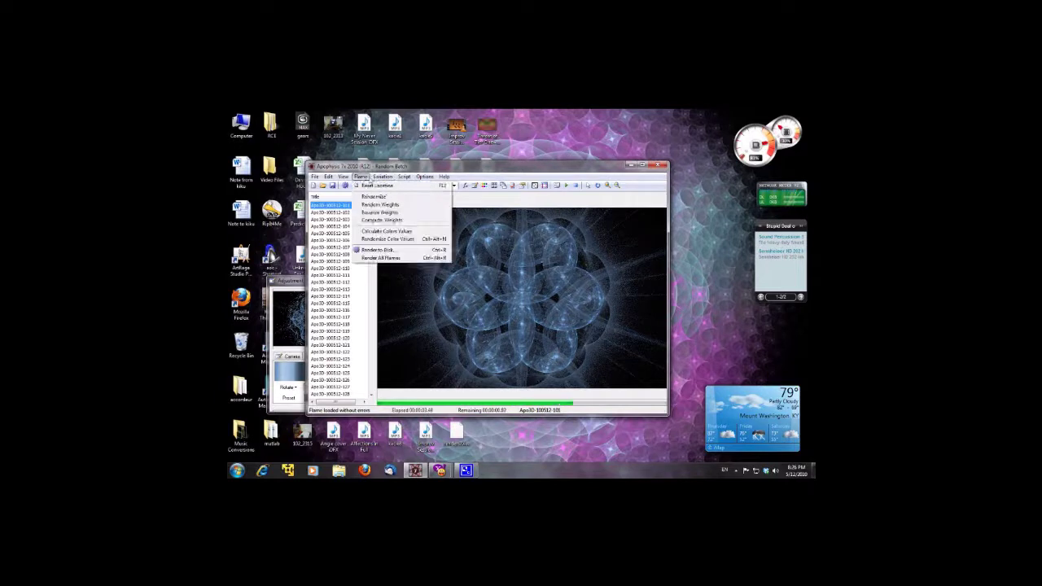
left_click(378, 231)
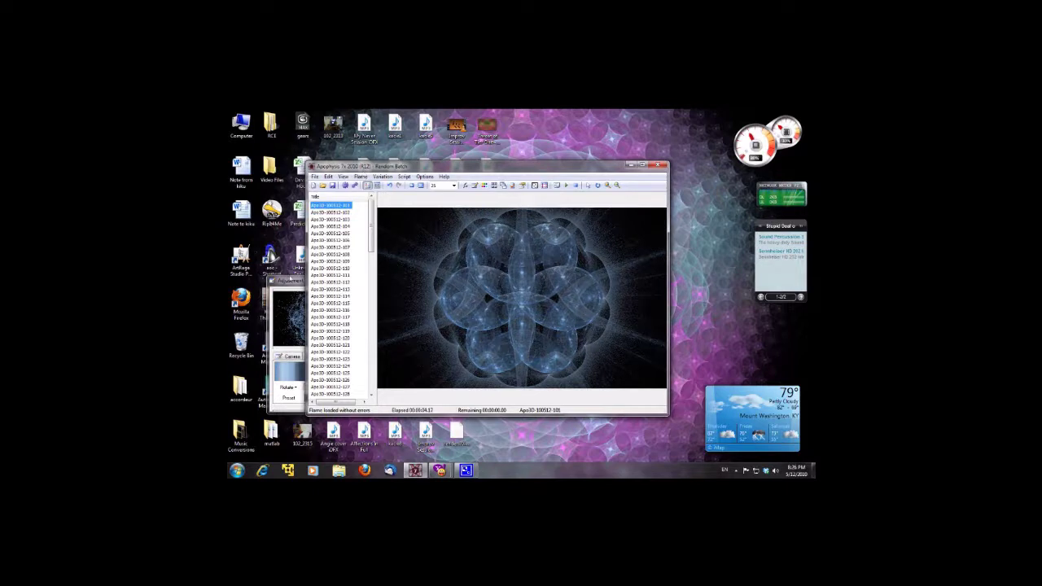
Move the Adjustment window higher over the main window and try rotating the blue gradient in both directions.
left_click(289, 280)
left_click_drag(289, 280, 306, 209)
left_click_drag(364, 322, 387, 322)
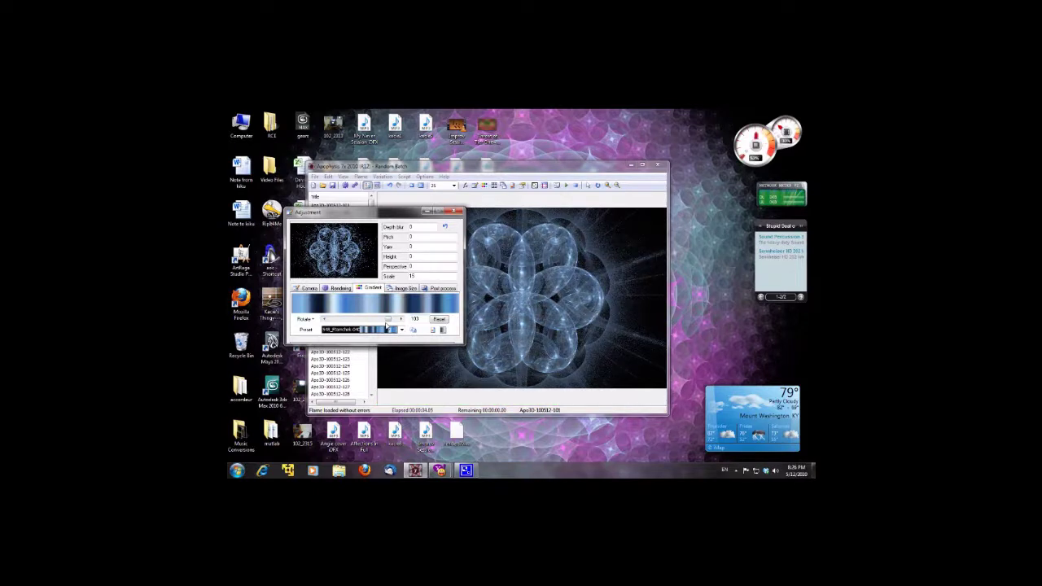
left_click_drag(389, 320, 325, 320)
Apply the purple gradient preset numbered 549, rotate the gradient to 129, and close the Adjustment window.
left_click(348, 330)
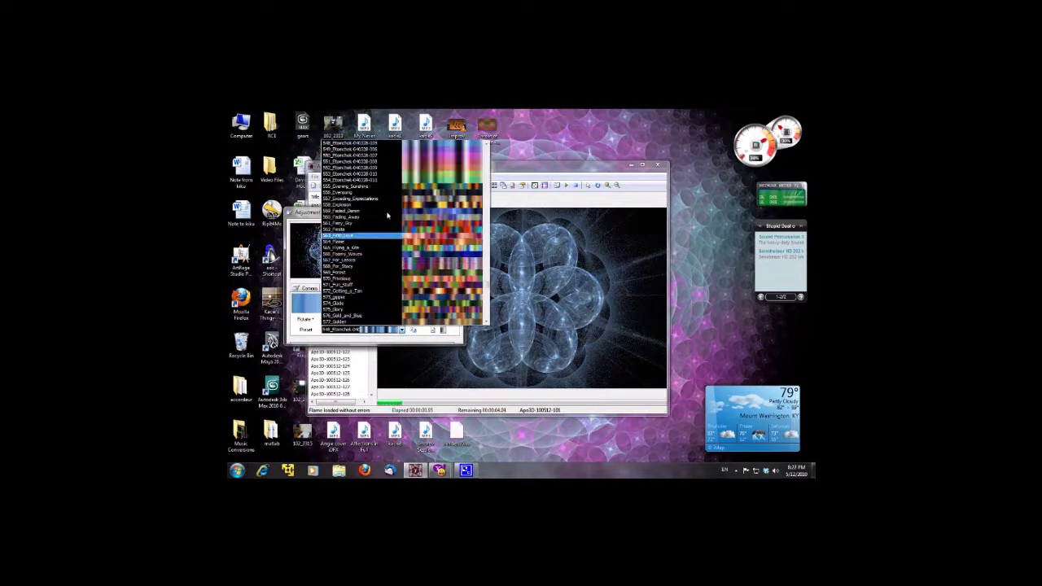
left_click(409, 151)
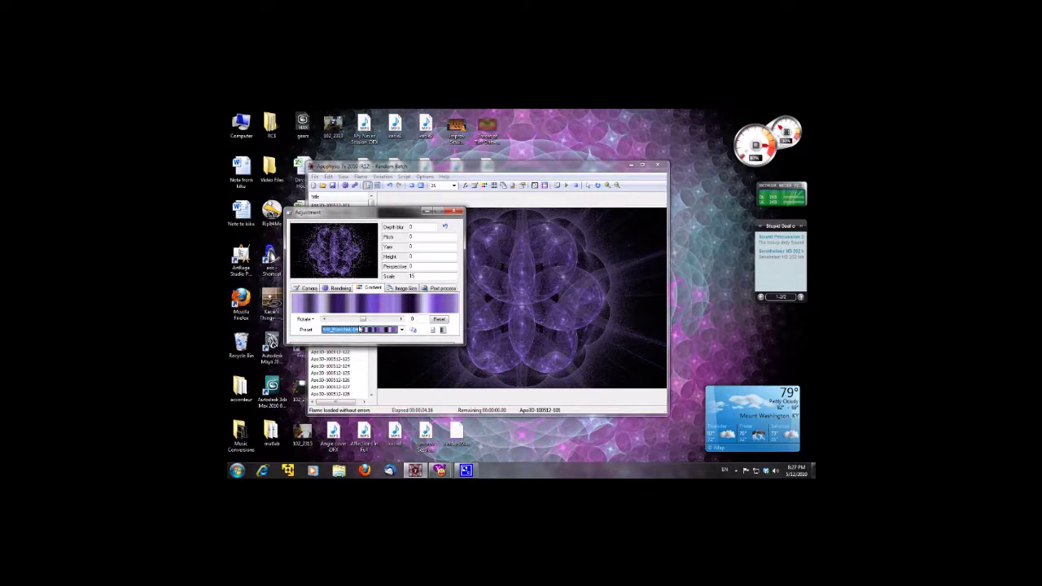
left_click_drag(362, 319, 384, 319)
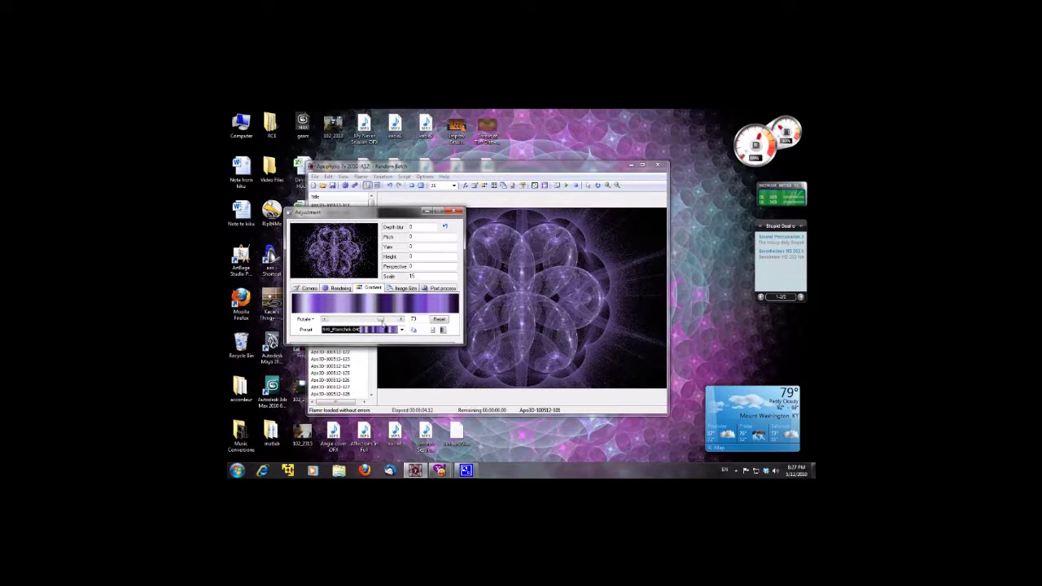
left_click_drag(380, 321, 400, 323)
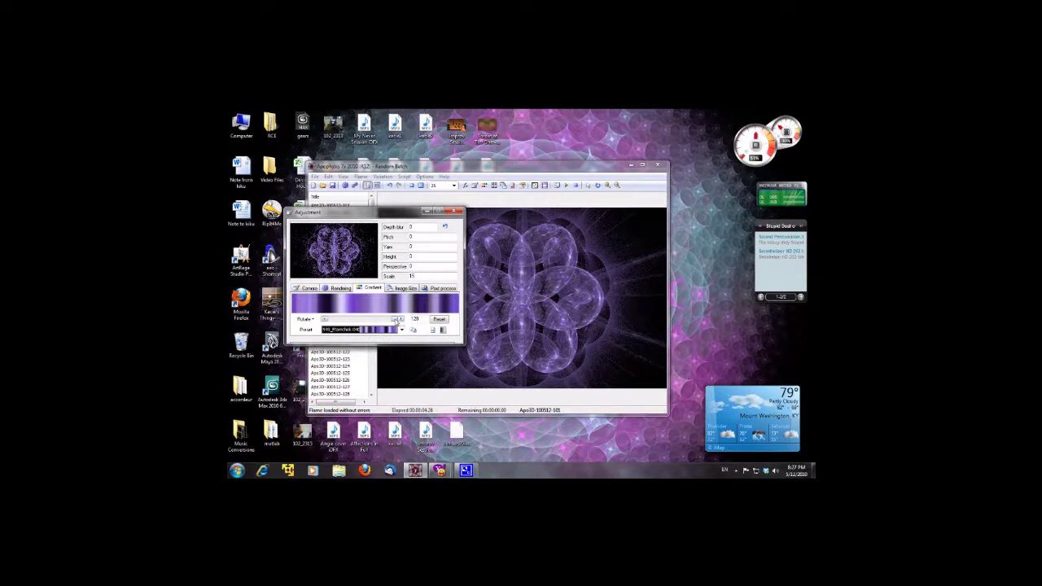
left_click_drag(397, 319, 385, 319)
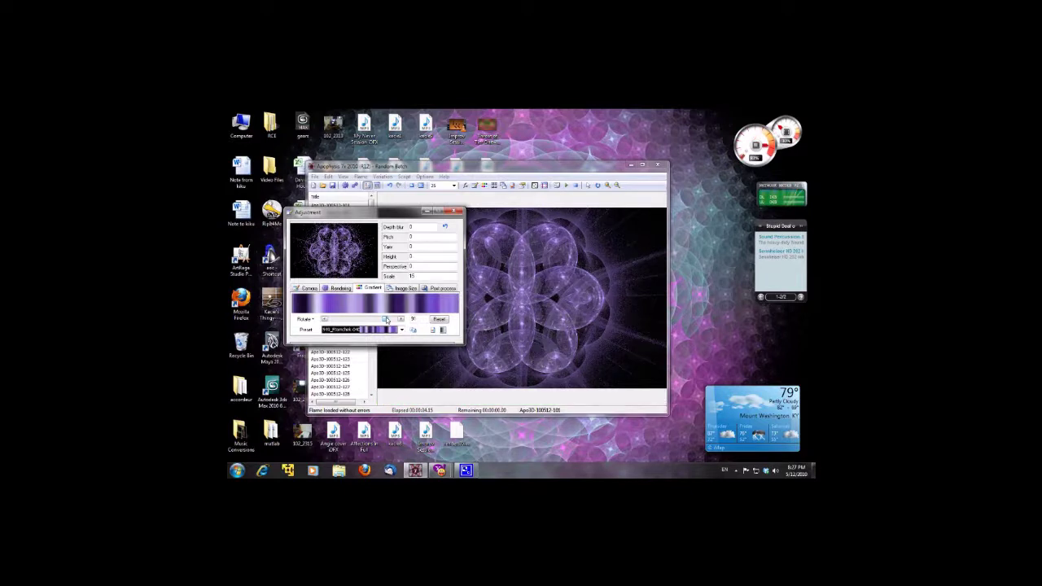
left_click_drag(389, 321, 400, 321)
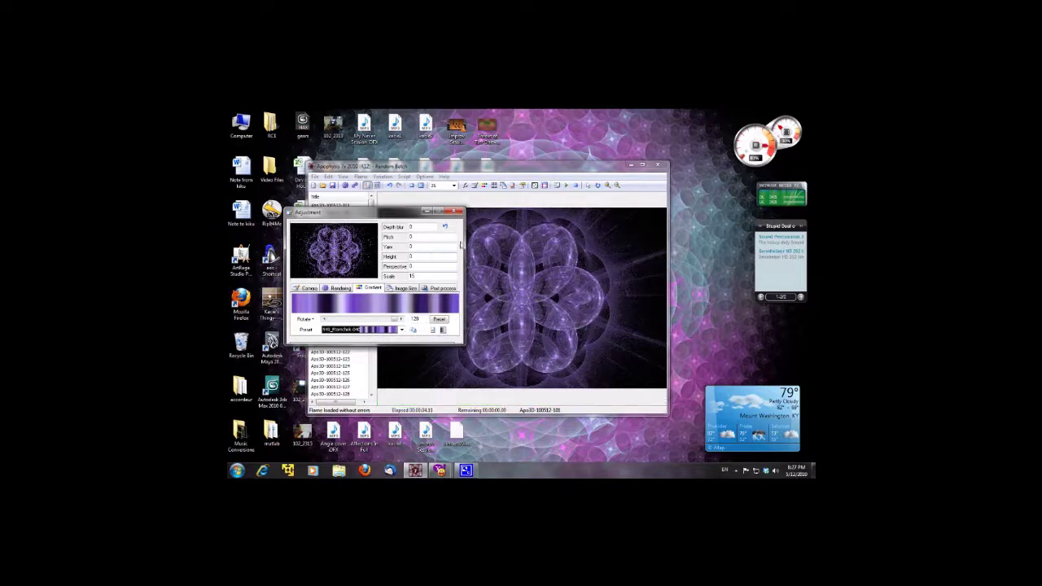
left_click(458, 212)
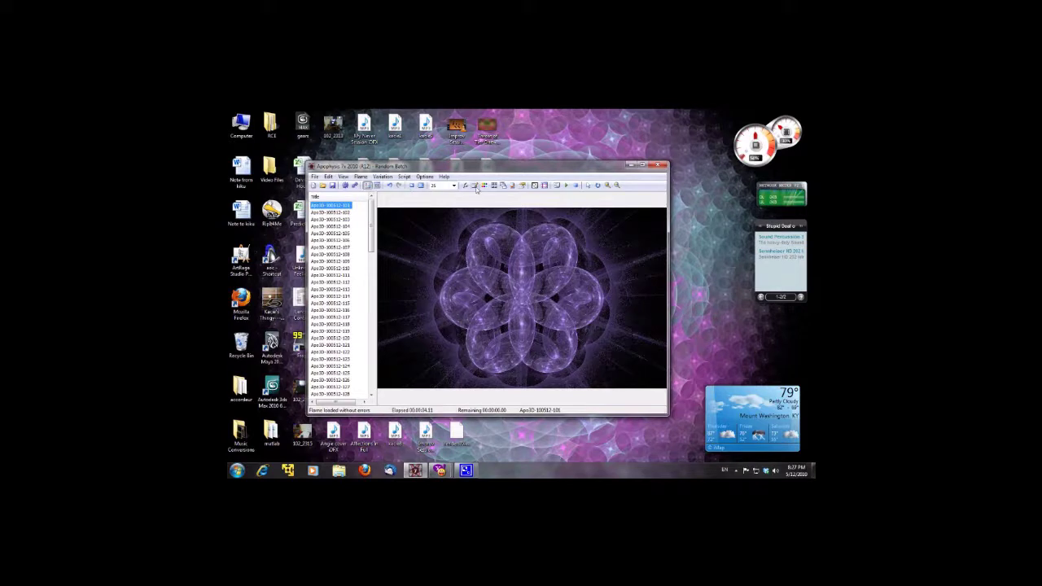
Set the flame's camera rotation to 90 and its zoom to about 1.17, and close the Adjustment window.
left_click(475, 186)
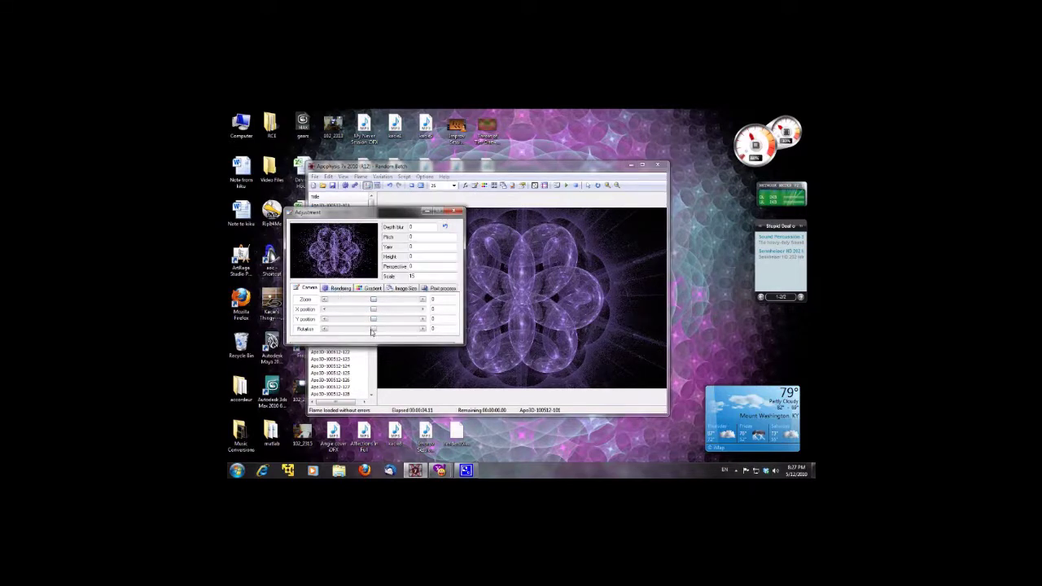
left_click_drag(374, 330, 382, 329)
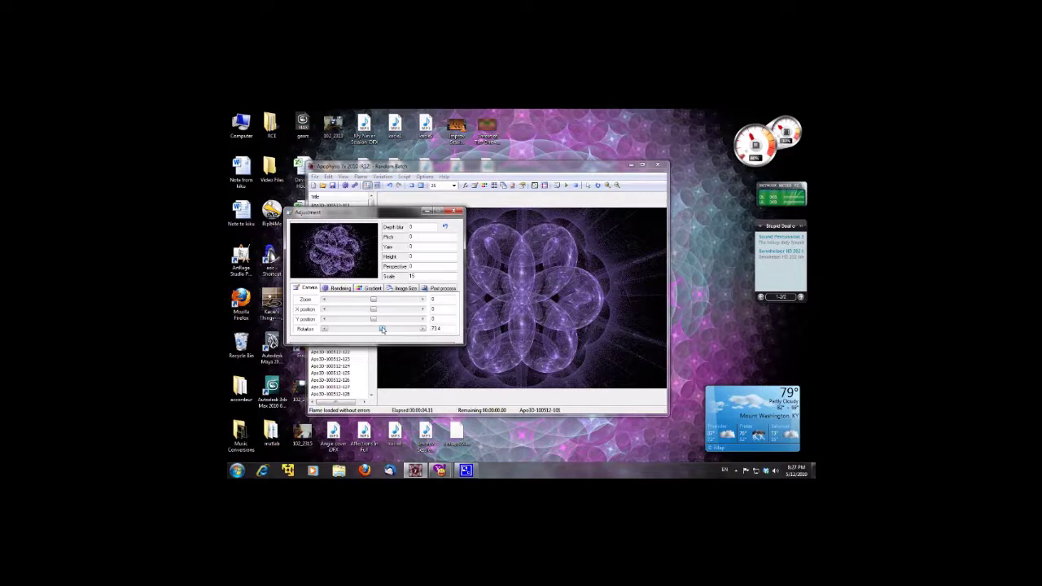
double_click(447, 328)
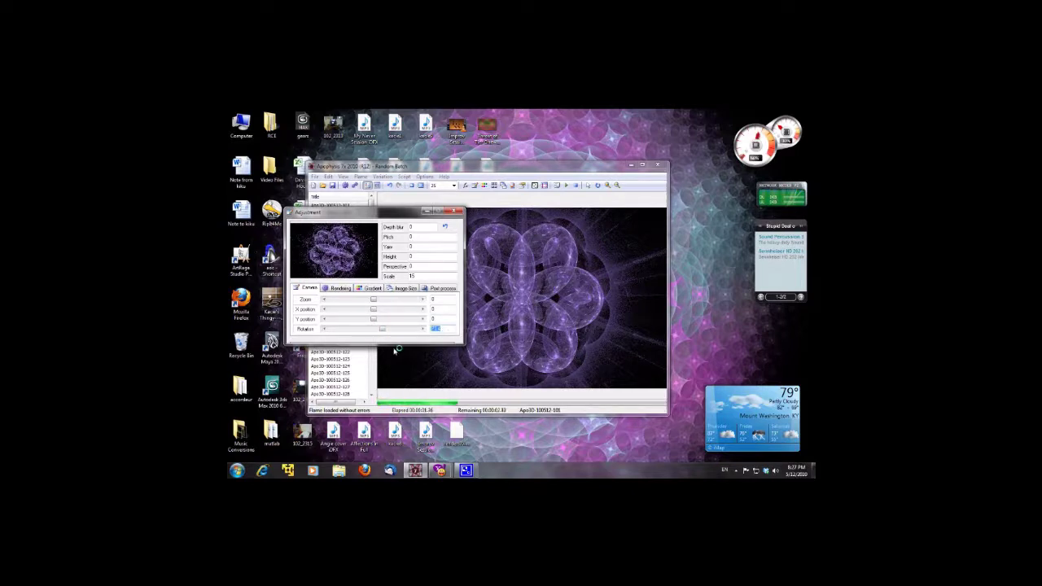
type("30")
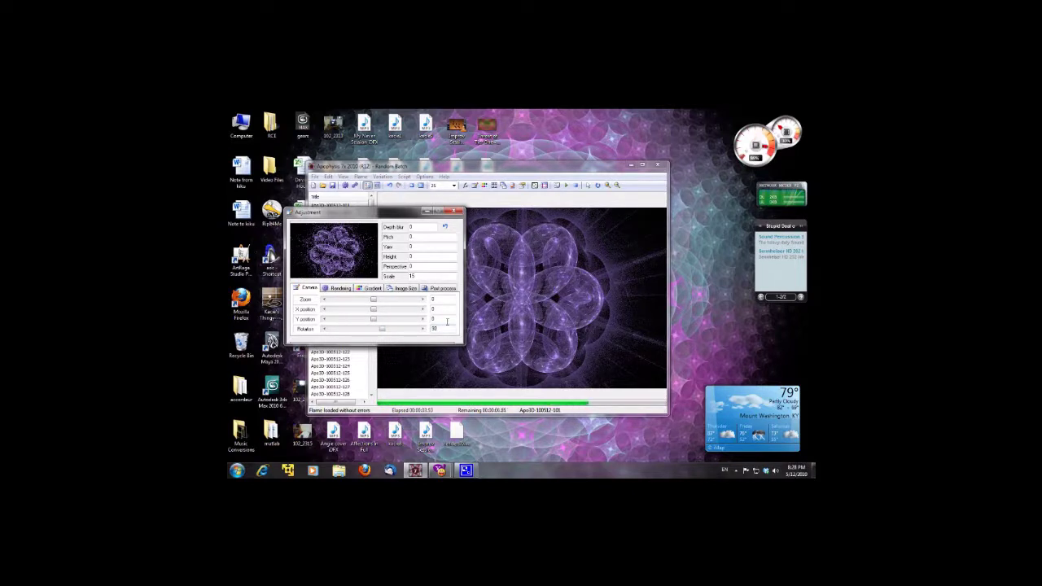
left_click(447, 318)
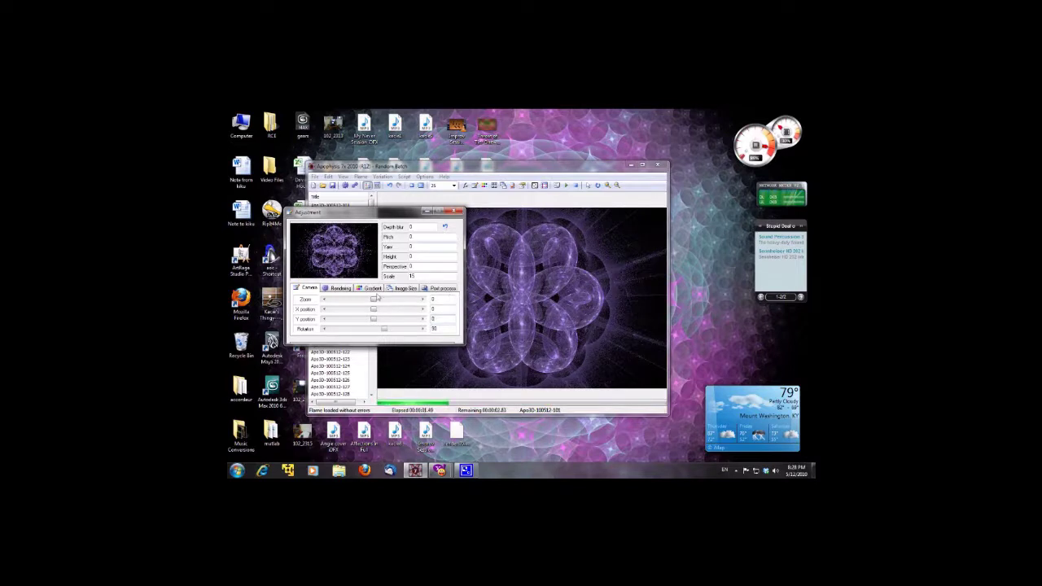
left_click_drag(372, 301, 389, 300)
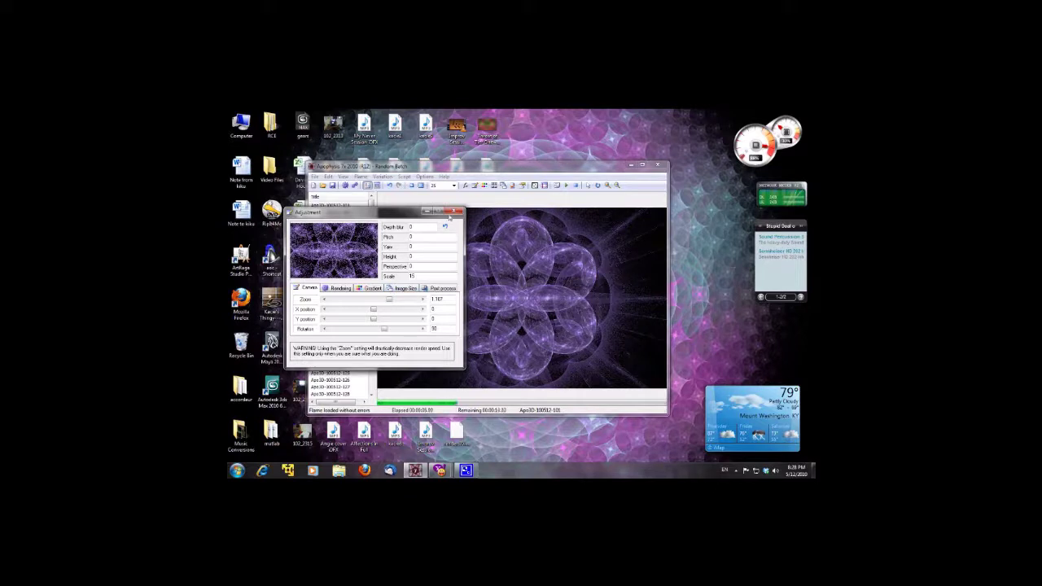
left_click(455, 212)
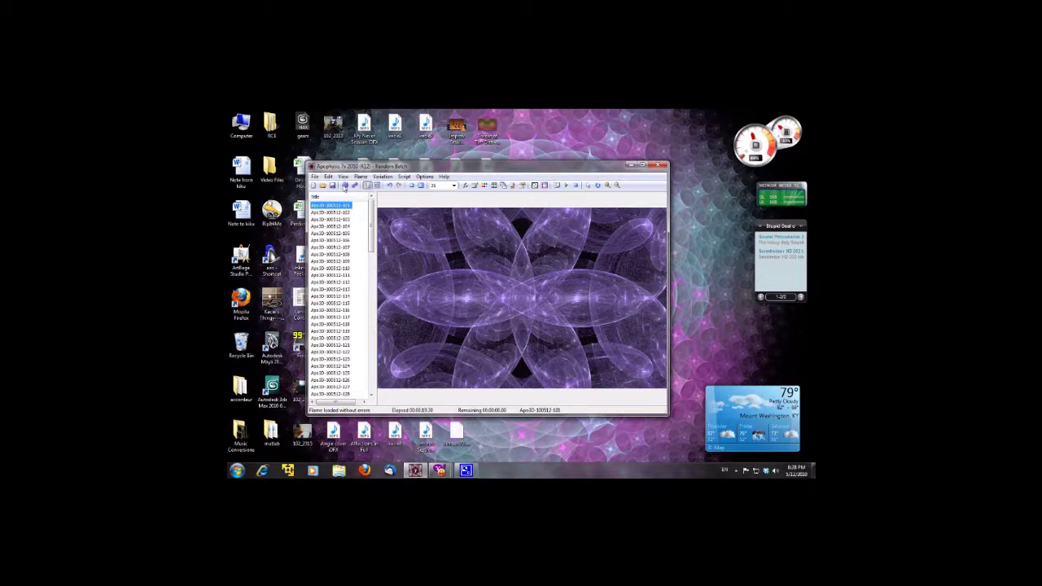
Open the render-to-disk settings and rename the destination PNG to "Starry Eyes" followed by the artist's name.
left_click(345, 186)
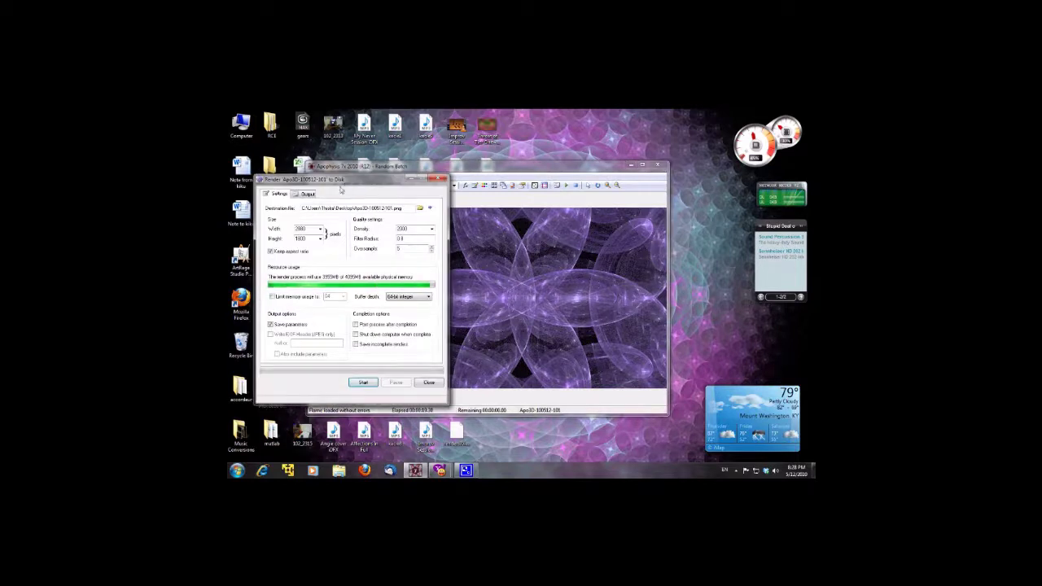
left_click_drag(392, 208, 355, 208)
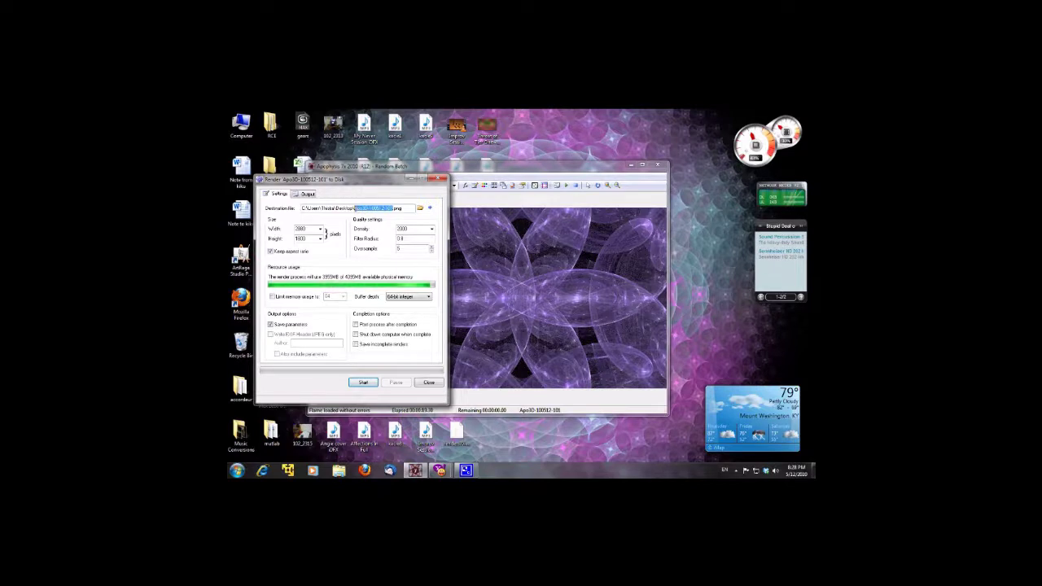
type("Fairy Elf")
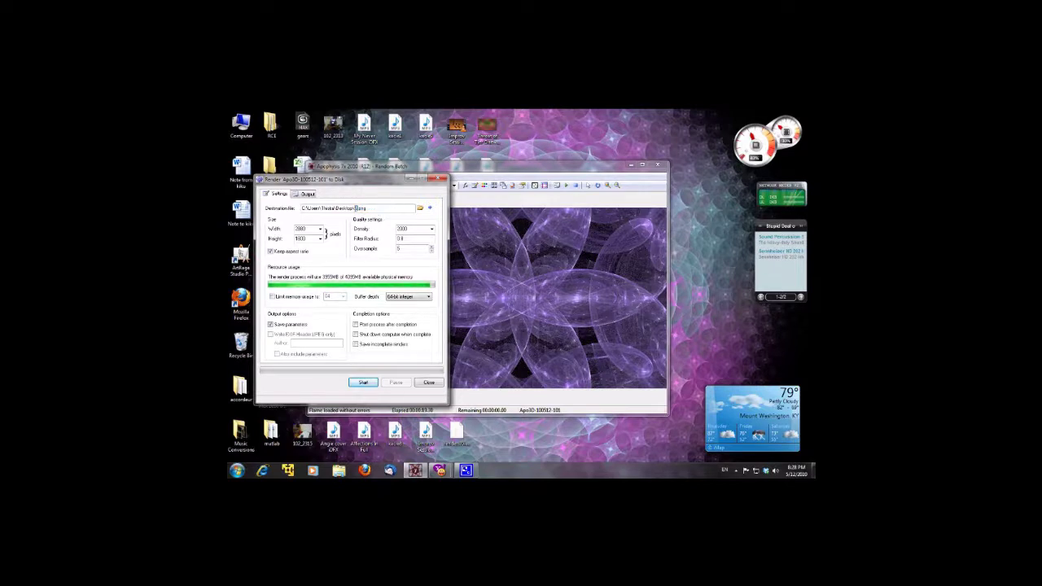
type("yes")
type(" T")
Enable the memory usage limit for the render and set it to 1024.
left_click(305, 298)
left_click(343, 296)
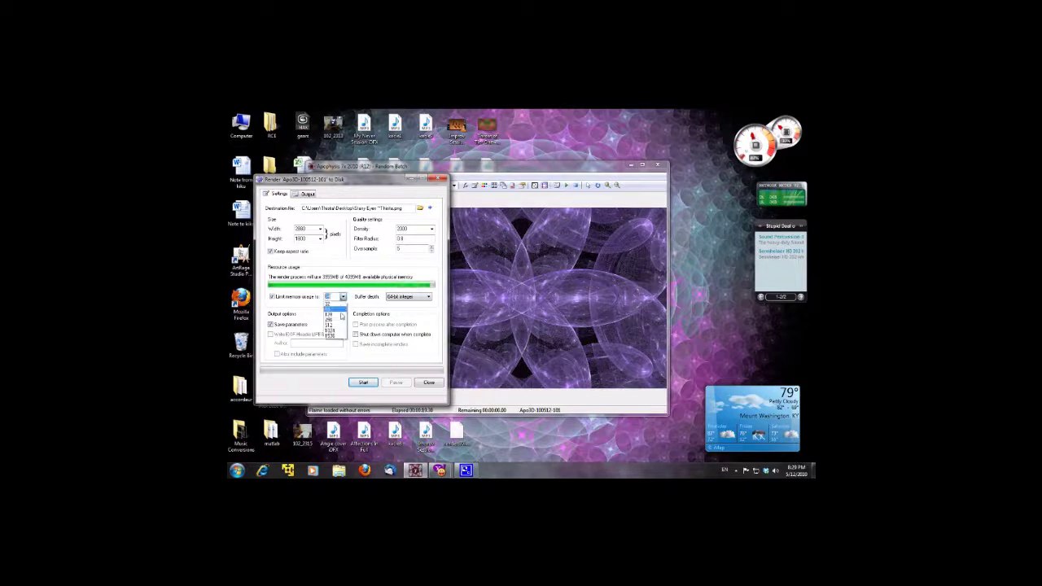
left_click(335, 327)
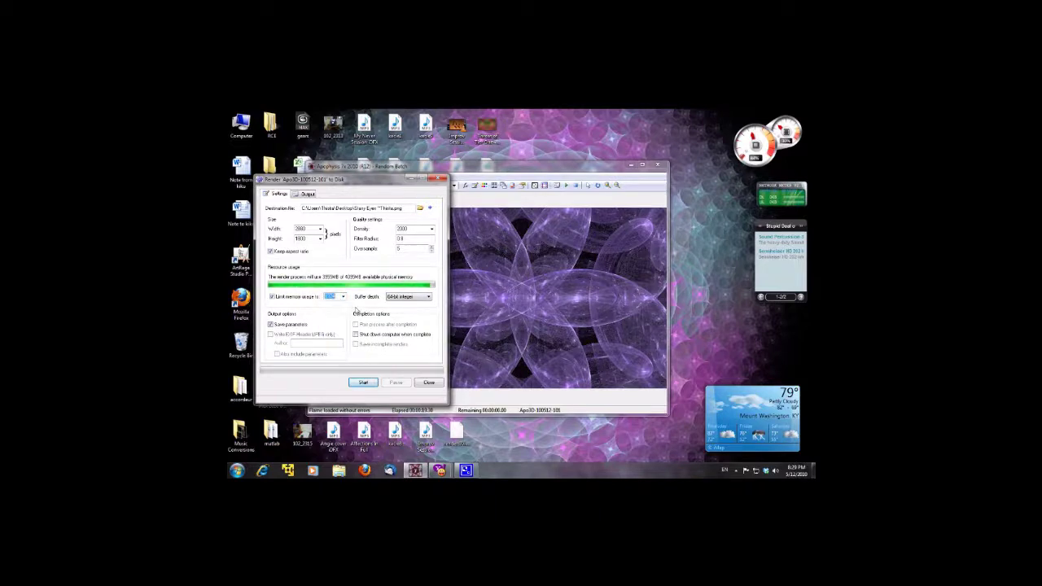